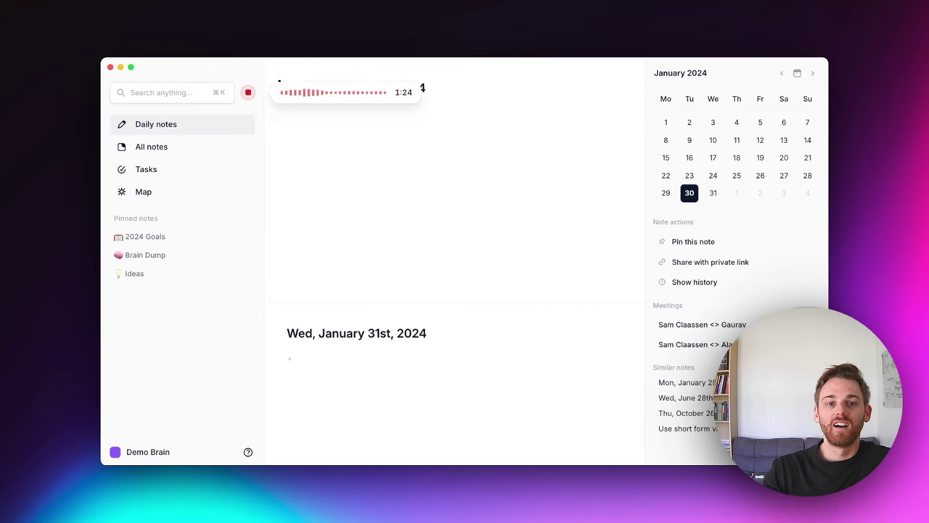
Stop the running audio memo so it is transcribed into the Tue, January 30th, 2024 daily note
{"action": "left_click", "coordinate": [248, 93]}
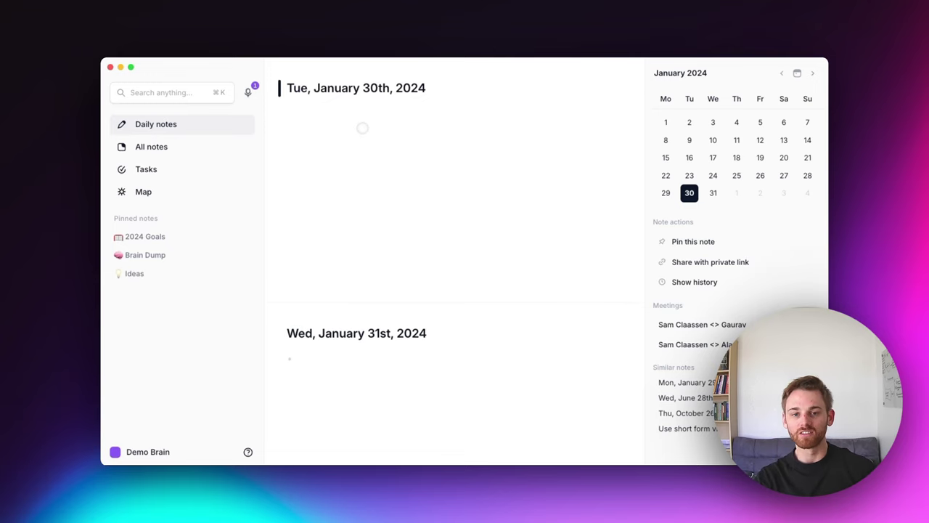
{"action": "left_click", "coordinate": [330, 131]}
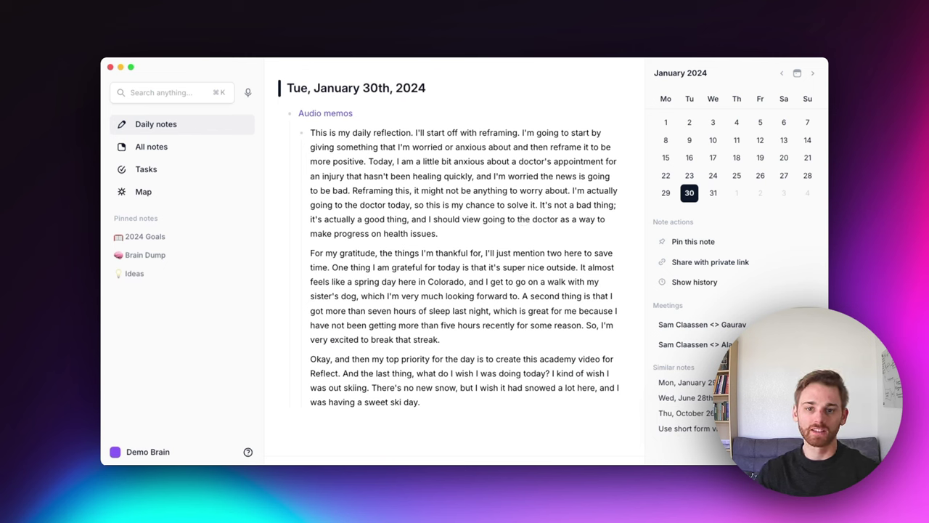
Run the custom AI prompt "Daily reflection formatting (short)" on the entire transcribed audio memo text
{"action": "left_click_drag", "start_coordinate": [435, 402], "coordinate": [311, 190]}
{"action": "left_click_drag", "start_coordinate": [307, 128], "coordinate": [310, 131]}
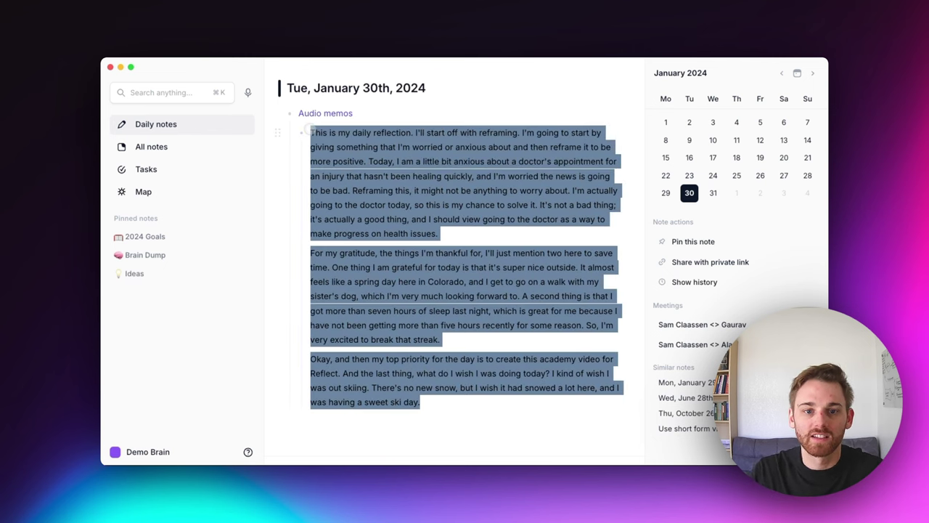
{"action": "key", "text": "super+j"}
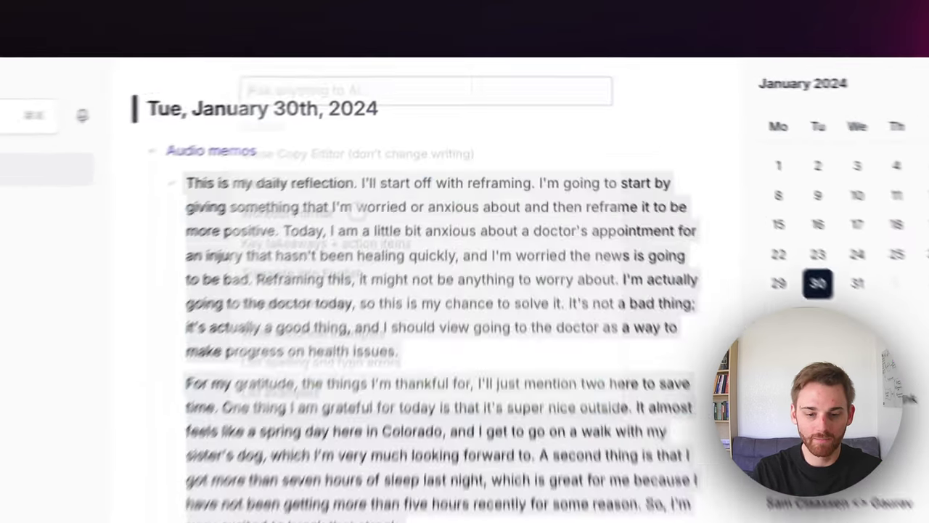
{"action": "type", "text": "dail"}
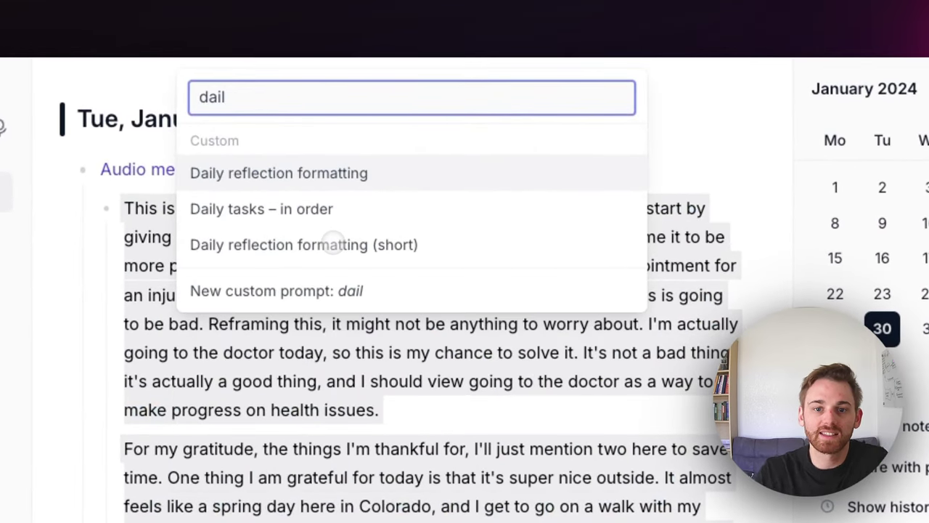
{"action": "left_click", "coordinate": [373, 244]}
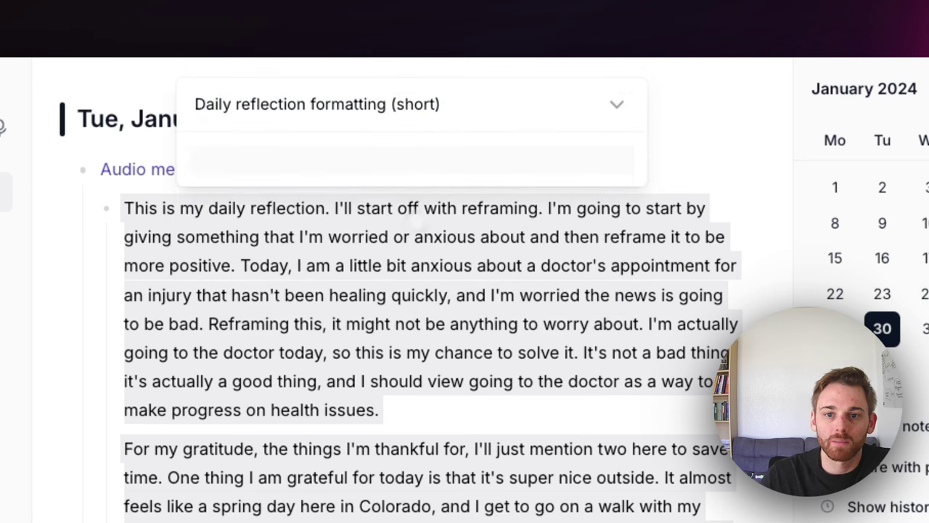
Review the prompt's instructions and replace the selected transcript with the AI-formatted daily reflection
{"action": "left_click", "coordinate": [612, 104]}
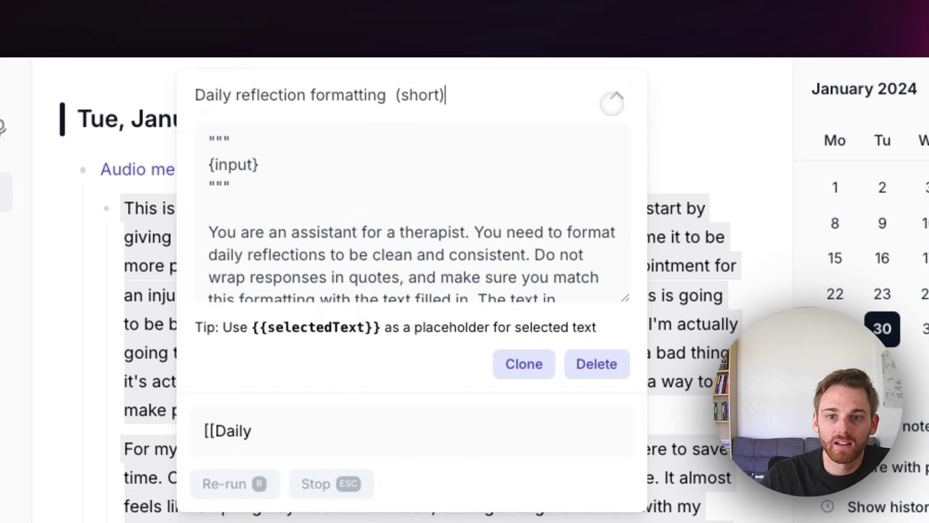
{"action": "scroll", "coordinate": [523, 240], "scroll_direction": "down", "scroll_amount": 3}
{"action": "scroll", "coordinate": [523, 239], "scroll_direction": "down", "scroll_amount": 5}
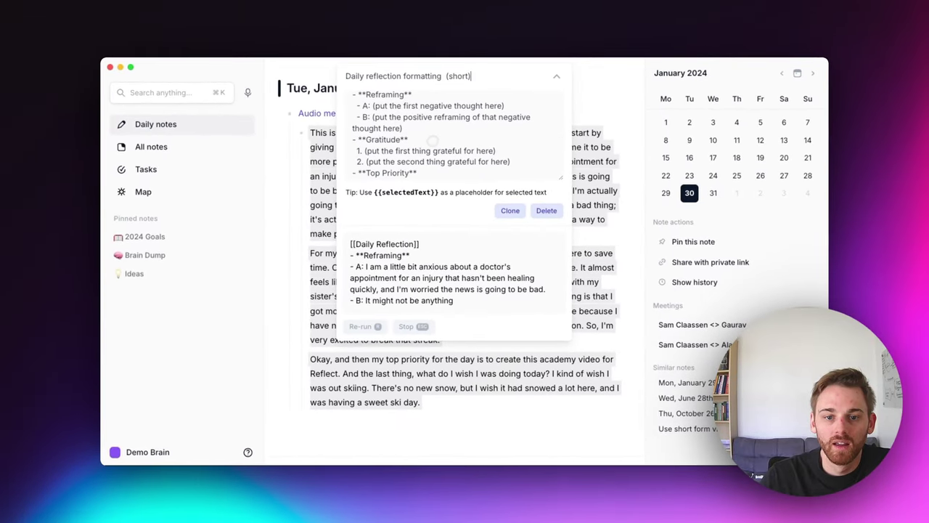
{"action": "scroll", "coordinate": [457, 178], "scroll_direction": "down", "scroll_amount": 2}
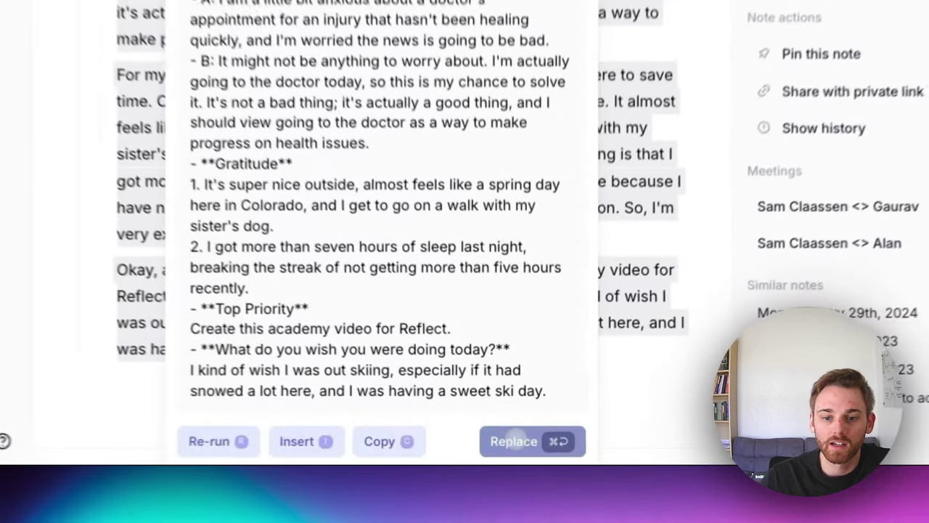
{"action": "left_click", "coordinate": [528, 451]}
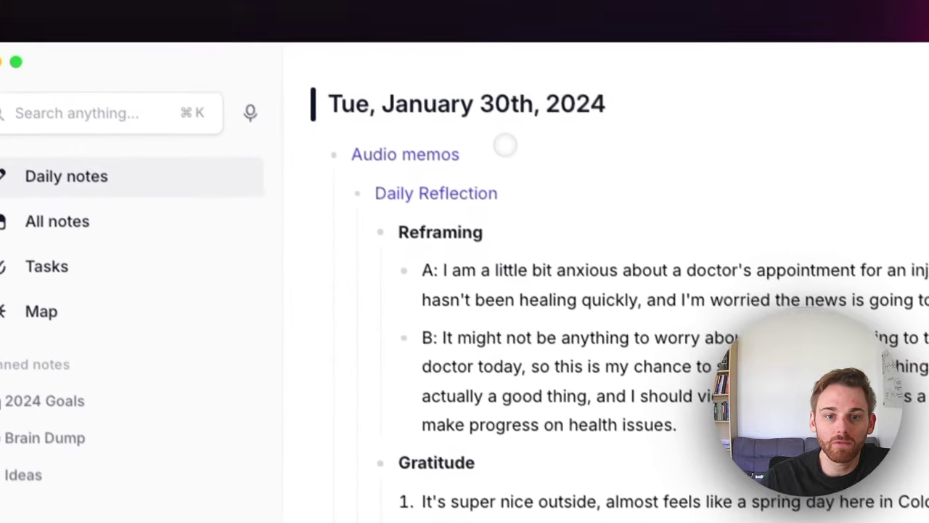
Delete the Audio memos bullet and its leftover empty line above Daily Reflection in the daily note
{"action": "triple_click", "coordinate": [396, 15]}
{"action": "key", "text": "BackSpace"}
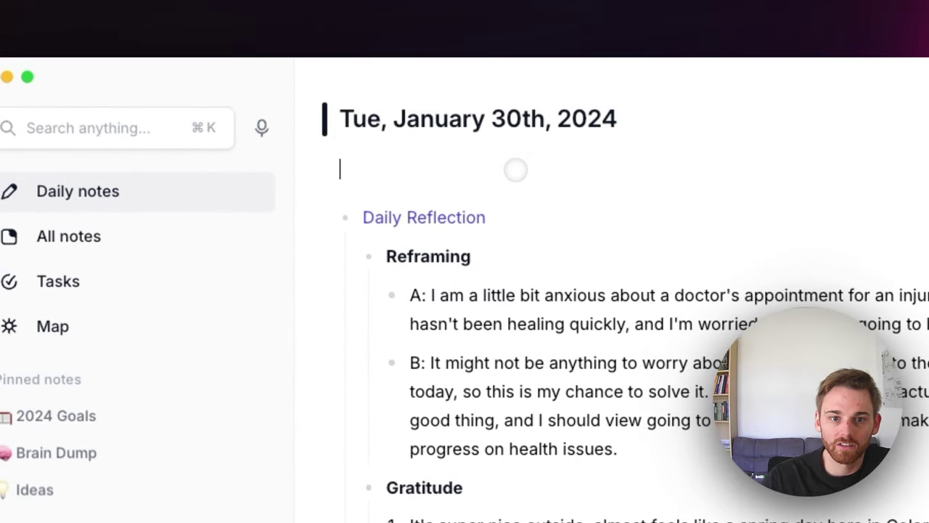
{"action": "key", "text": "BackSpace"}
Collapse the Daily Reflection bullet to hide its nested contents, and expand it again
{"action": "mouse_move", "coordinate": [392, 175]}
{"action": "left_click", "coordinate": [347, 170]}
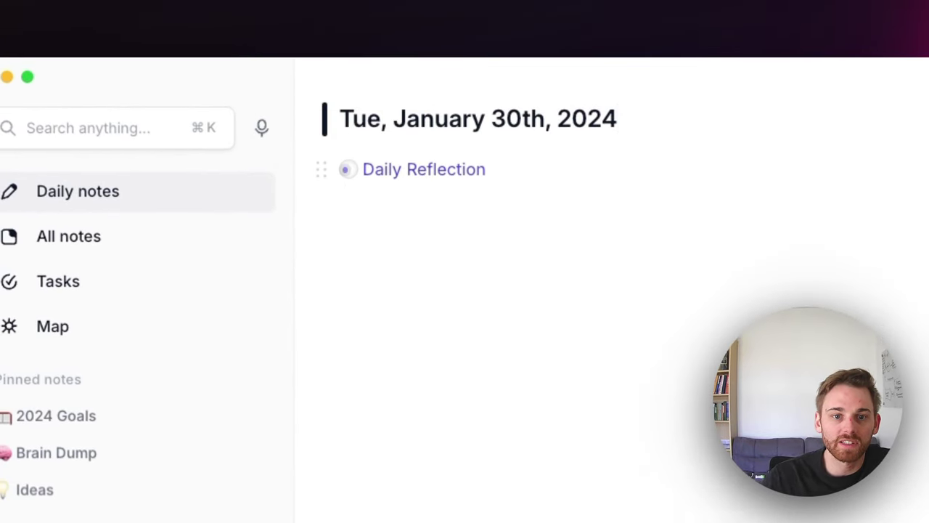
{"action": "left_click", "coordinate": [349, 170]}
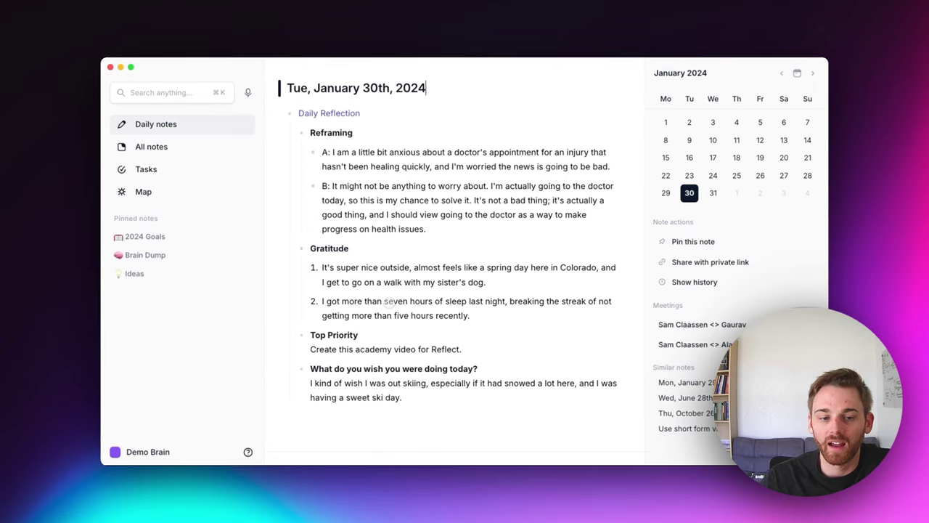
Open the linked Daily Reflection note, look through its template and incoming backlinks, and return to the daily note
{"action": "left_click", "coordinate": [315, 112]}
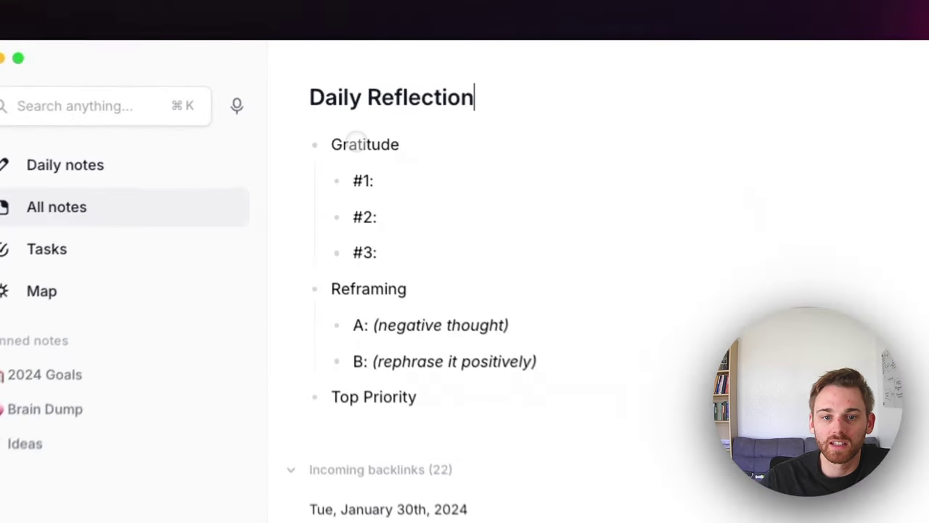
{"action": "scroll", "coordinate": [442, 245], "scroll_direction": "down", "scroll_amount": 10}
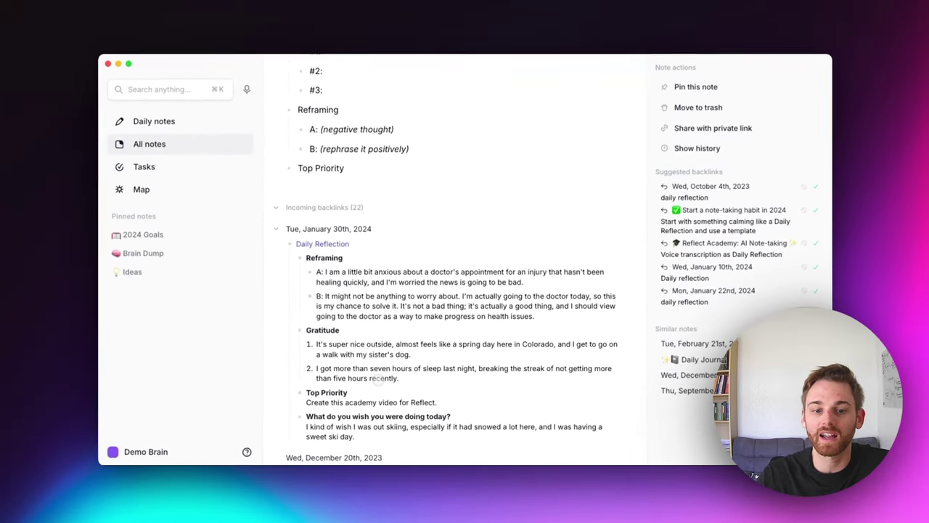
{"action": "scroll", "coordinate": [411, 260], "scroll_direction": "up", "scroll_amount": 3}
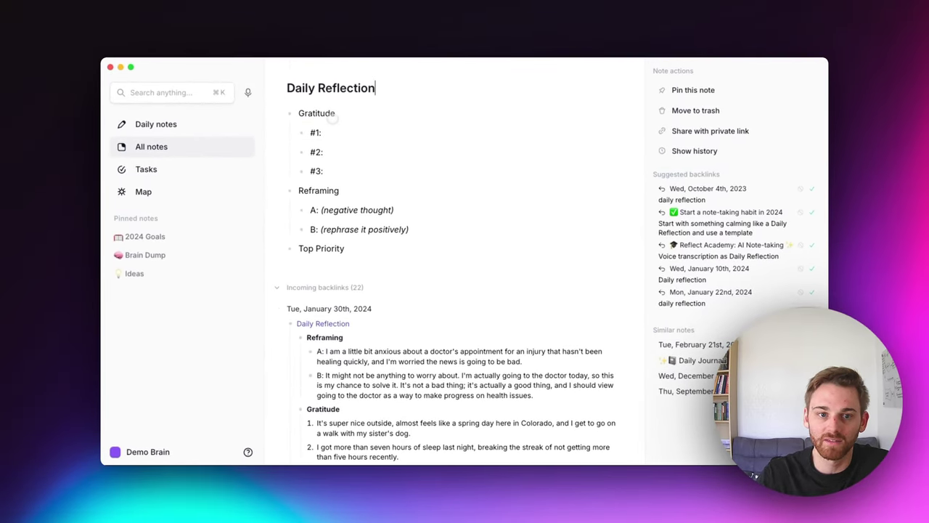
{"action": "key", "text": "super+d"}
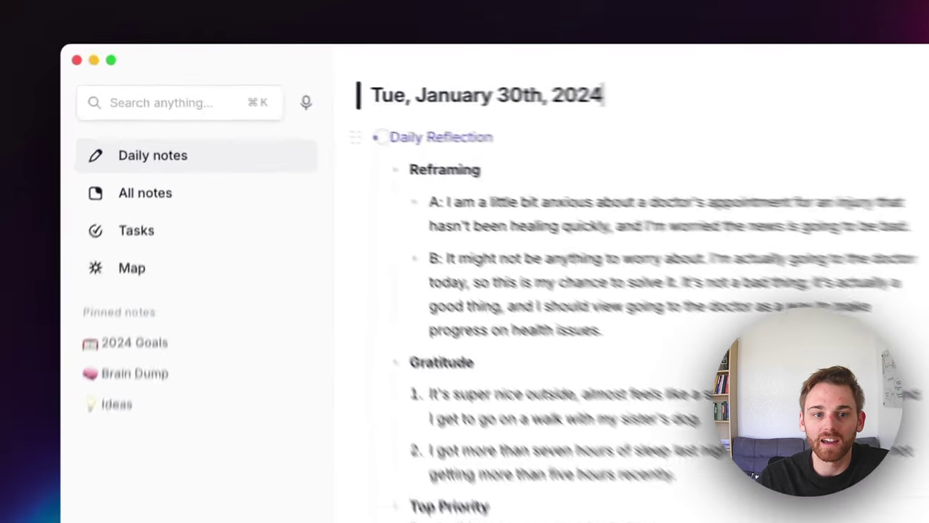
Open the note "Reflect Academy: AI Note-taking" and strike through "Voice transcription as Daily Reflection" under Sample workflows
{"action": "left_click", "coordinate": [222, 147]}
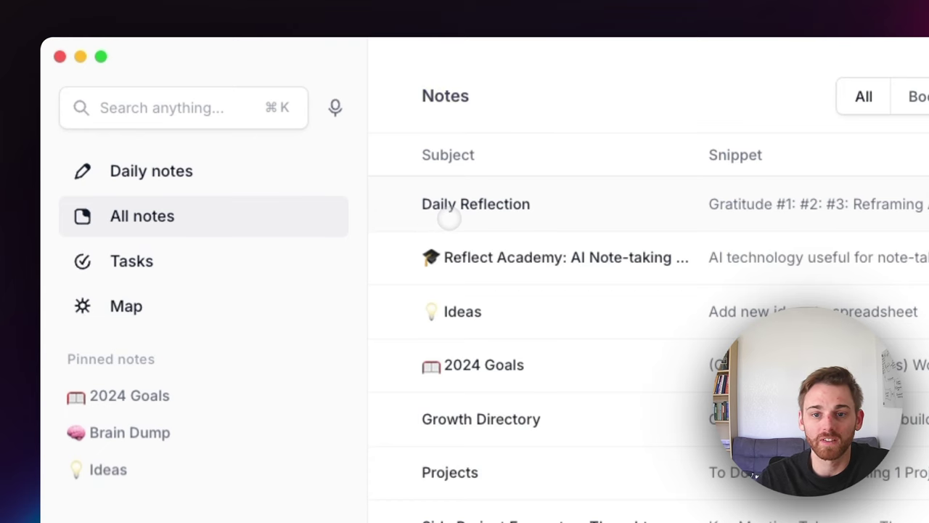
{"action": "left_click", "coordinate": [535, 260]}
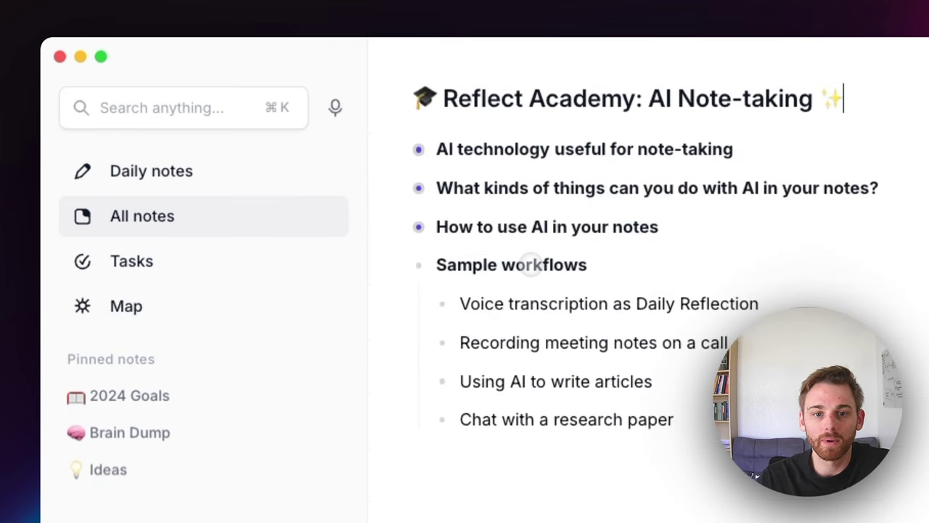
{"action": "triple_click", "coordinate": [492, 312]}
{"action": "key", "text": "super+shift+s"}
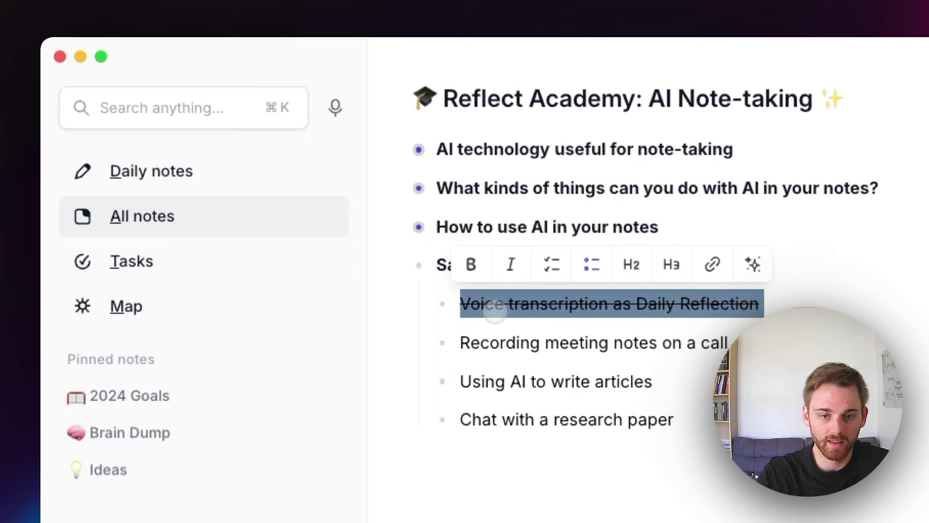
{"action": "left_click", "coordinate": [495, 382]}
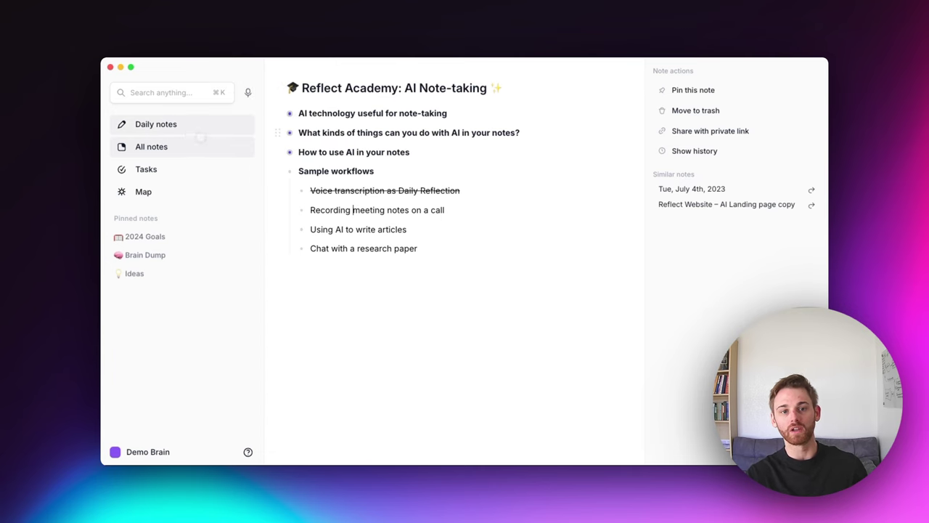
Run the custom AI prompt "Key takeaways + action items" on the line "Recording meeting notes on a call"
{"action": "left_click", "coordinate": [190, 129]}
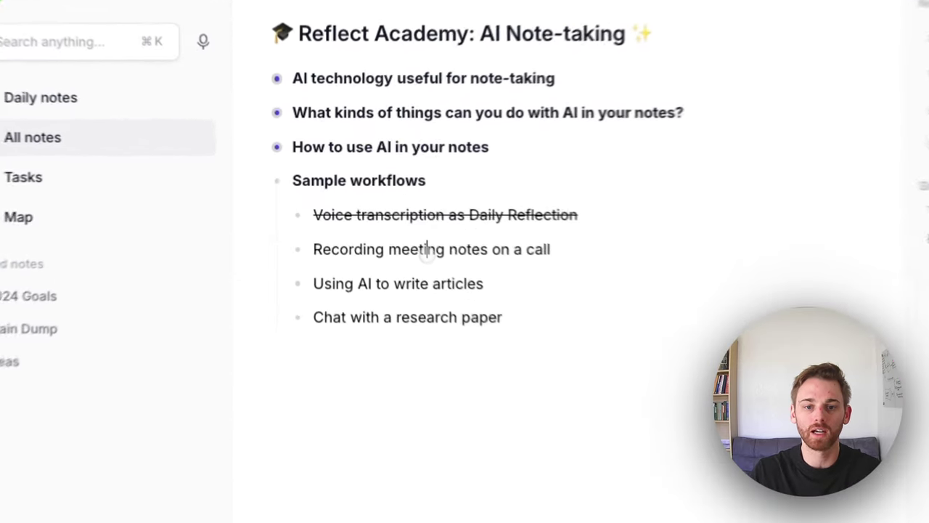
{"action": "triple_click", "coordinate": [372, 273]}
{"action": "key", "text": "super+j"}
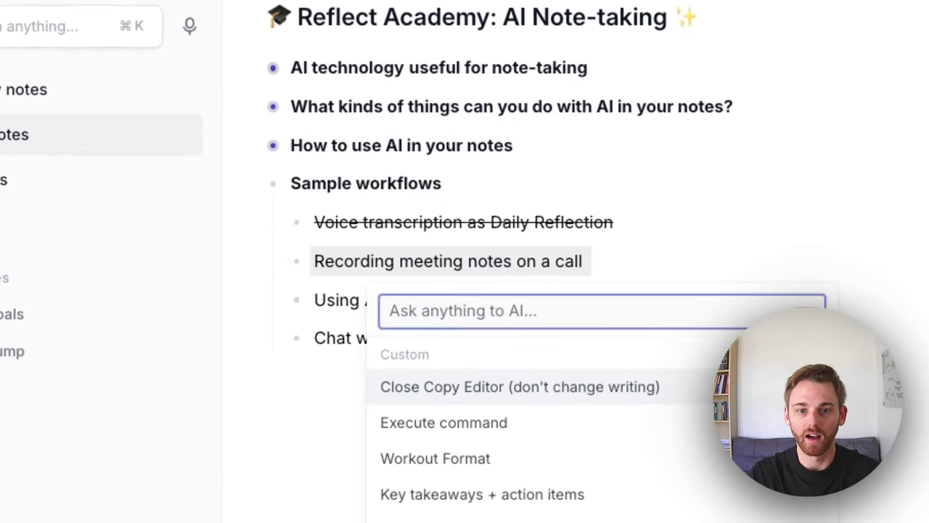
{"action": "type", "text": "ee"}
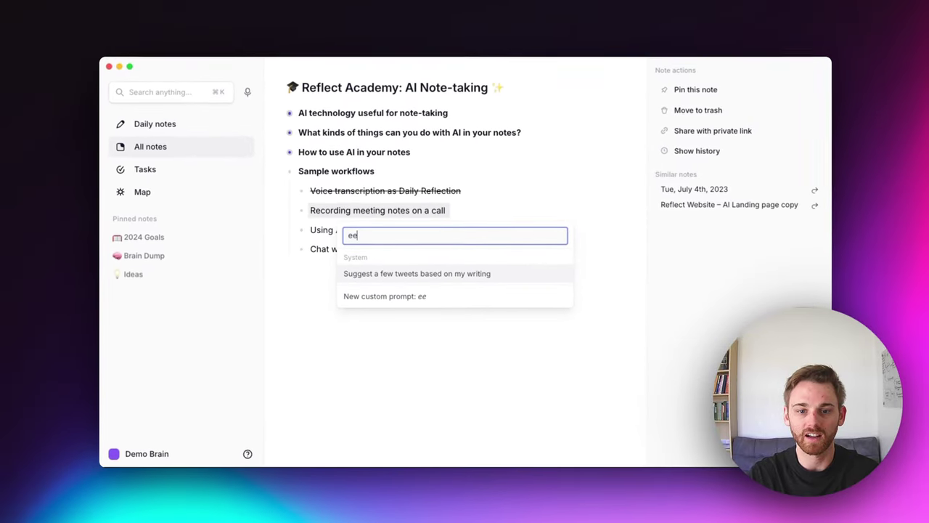
{"action": "key", "text": "BackSpace"}
{"action": "type", "text": "x"}
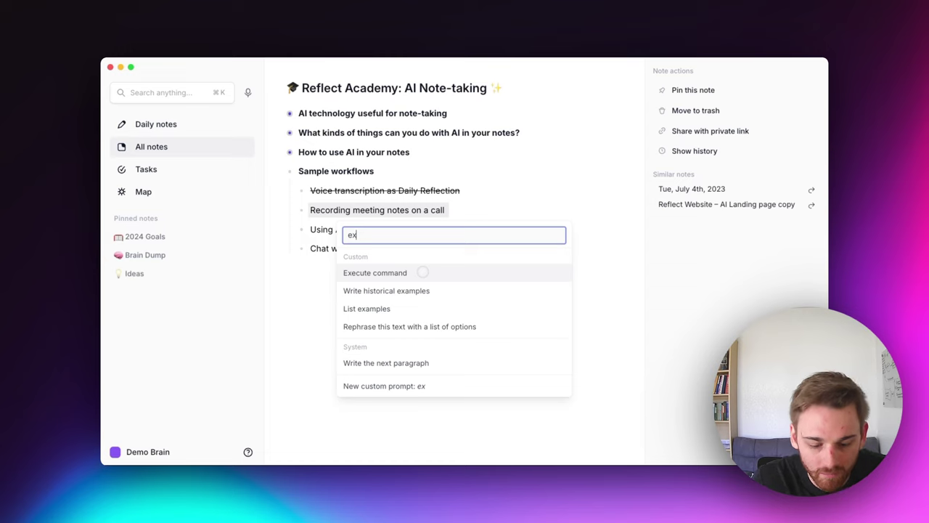
{"action": "key", "text": "BackSpace"}
{"action": "key", "text": "BackSpace"}
{"action": "type", "text": "key"}
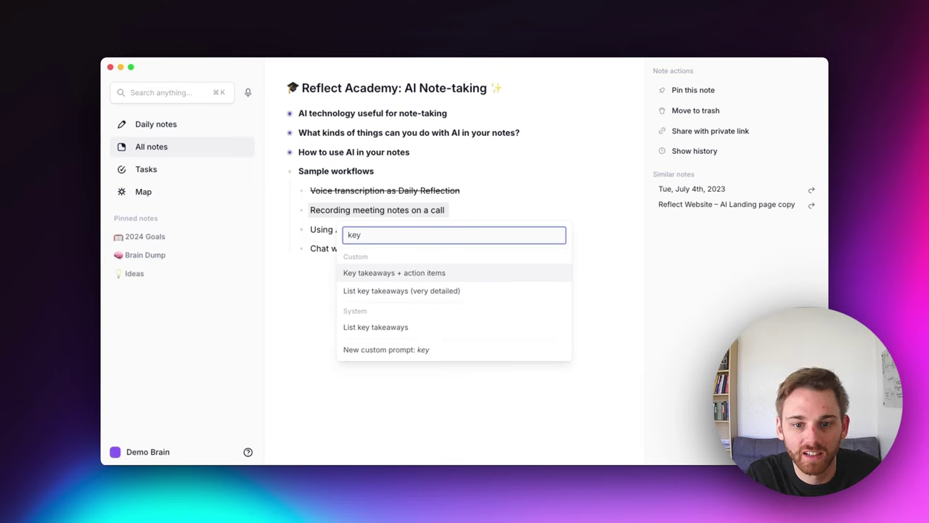
{"action": "key", "text": "Return"}
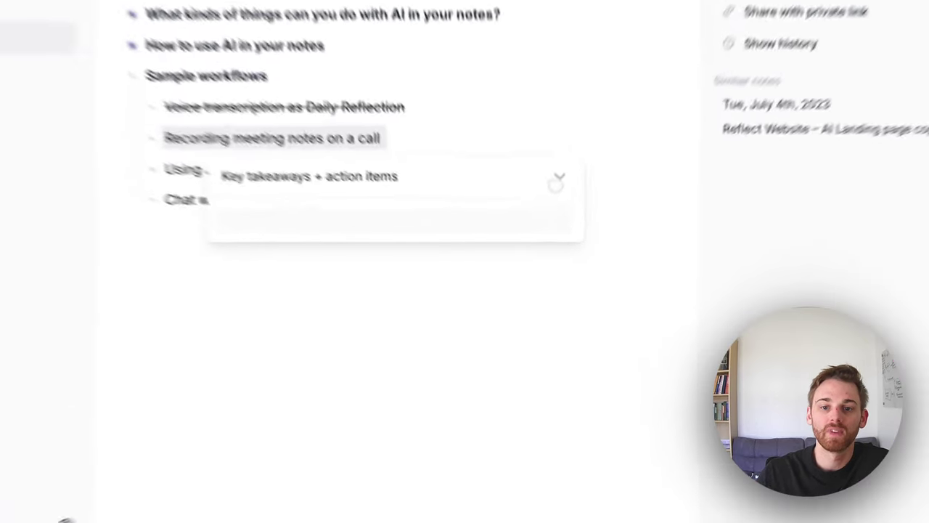
Expand the Key takeaways + action items prompt, enlarge its text box, read the instructions and generated output, and dismiss the AI result
{"action": "left_click", "coordinate": [556, 234]}
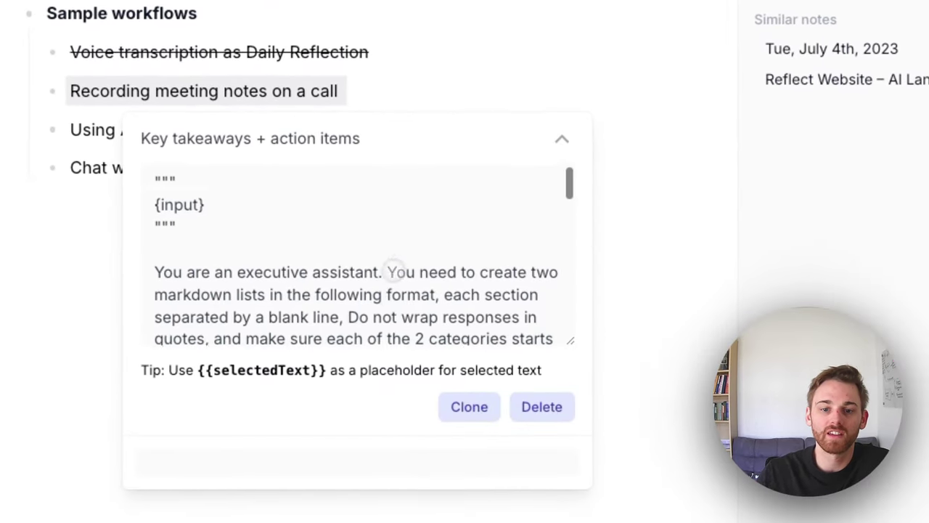
{"action": "scroll", "coordinate": [393, 266], "scroll_direction": "down", "scroll_amount": 2}
{"action": "left_click_drag", "start_coordinate": [569, 340], "coordinate": [576, 522]}
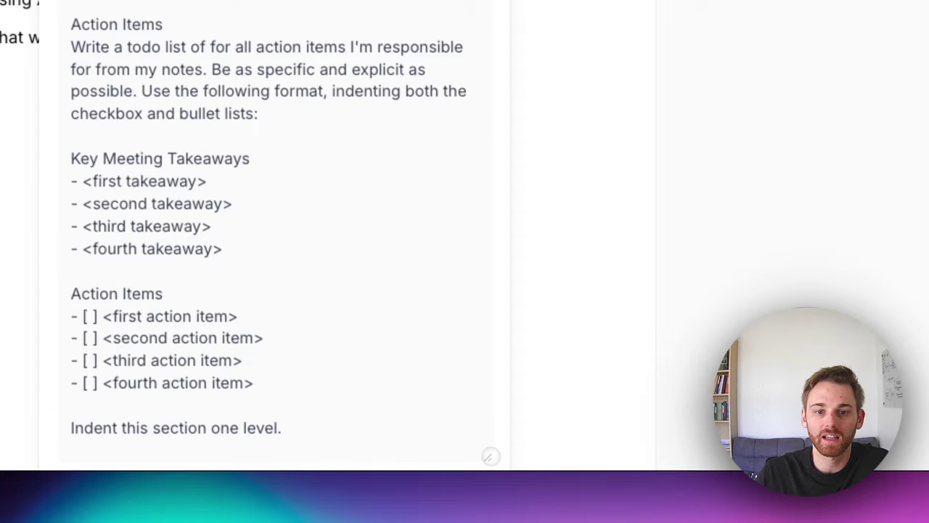
{"action": "scroll", "coordinate": [291, 218], "scroll_direction": "up", "scroll_amount": 3}
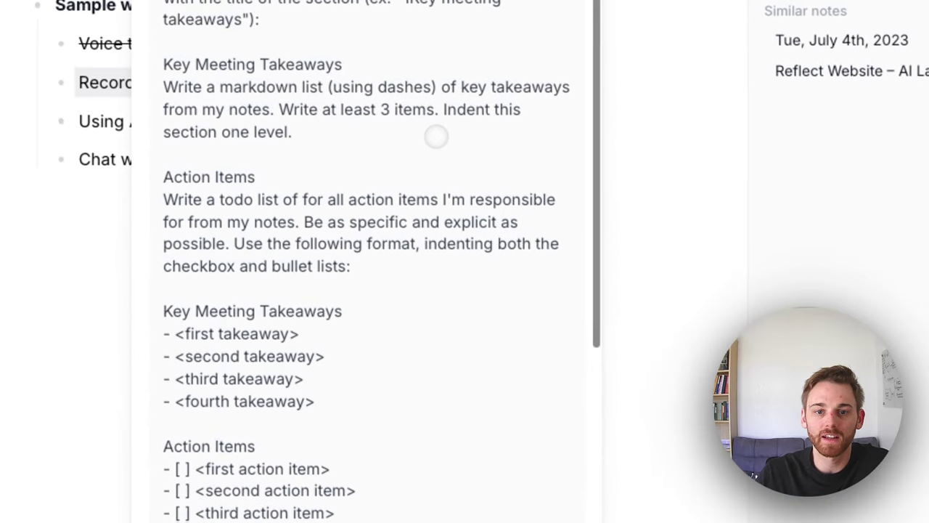
{"action": "scroll", "coordinate": [438, 137], "scroll_direction": "up", "scroll_amount": 3}
{"action": "scroll", "coordinate": [443, 135], "scroll_direction": "down", "scroll_amount": 5}
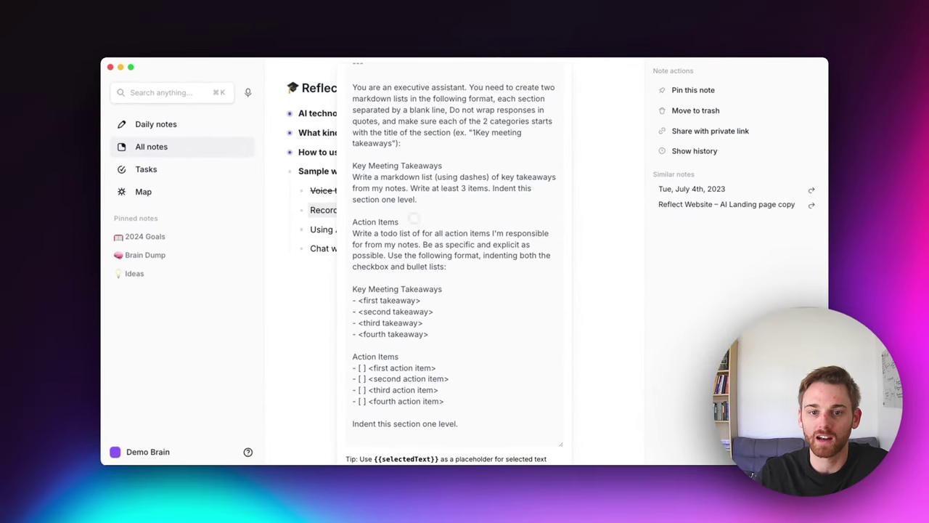
{"action": "scroll", "coordinate": [464, 262], "scroll_direction": "down", "scroll_amount": 4}
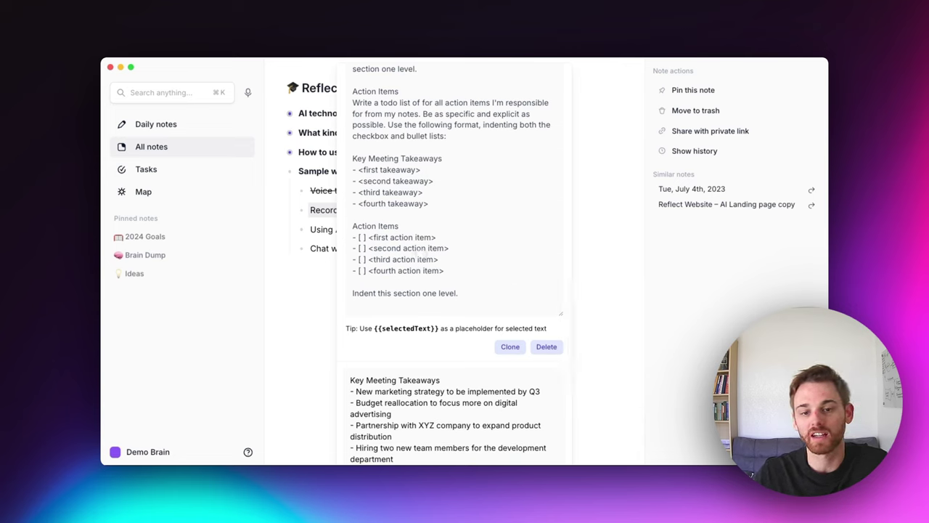
{"action": "scroll", "coordinate": [407, 251], "scroll_direction": "down", "scroll_amount": 3}
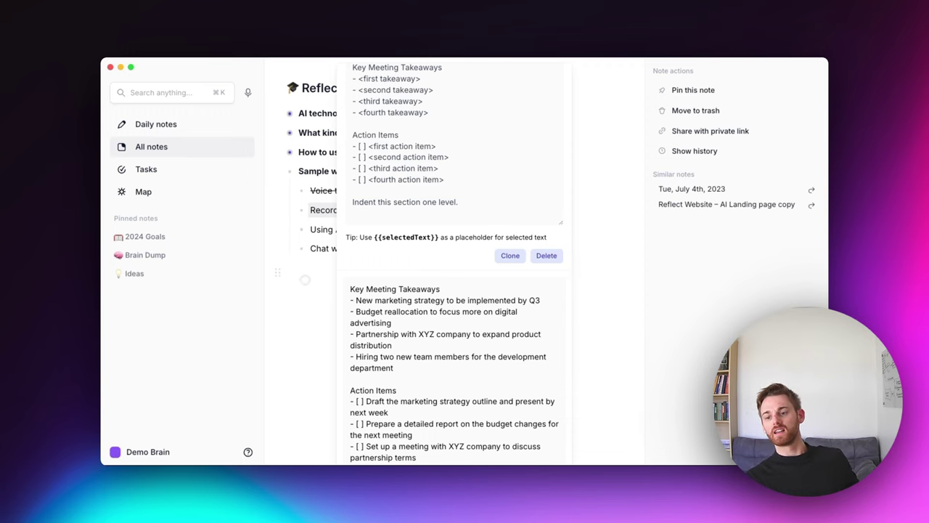
{"action": "left_click", "coordinate": [303, 281]}
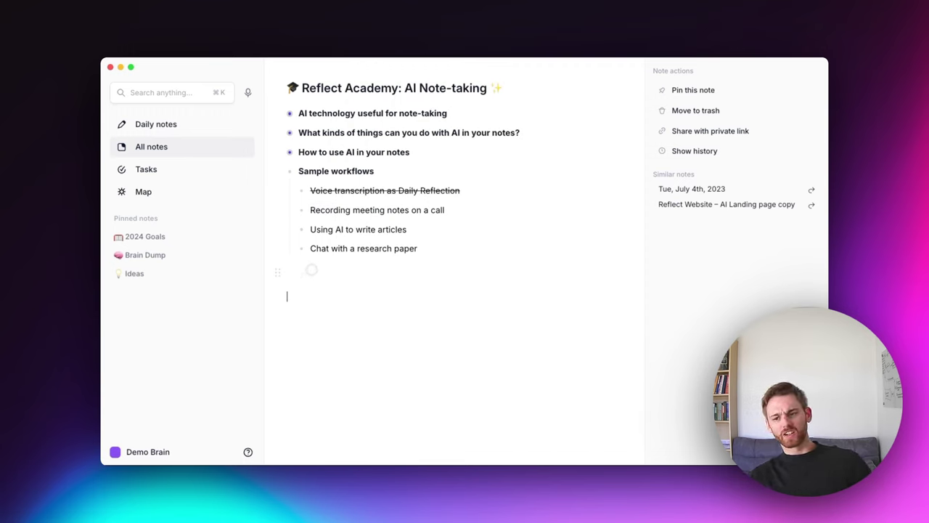
{"action": "key", "text": "Return"}
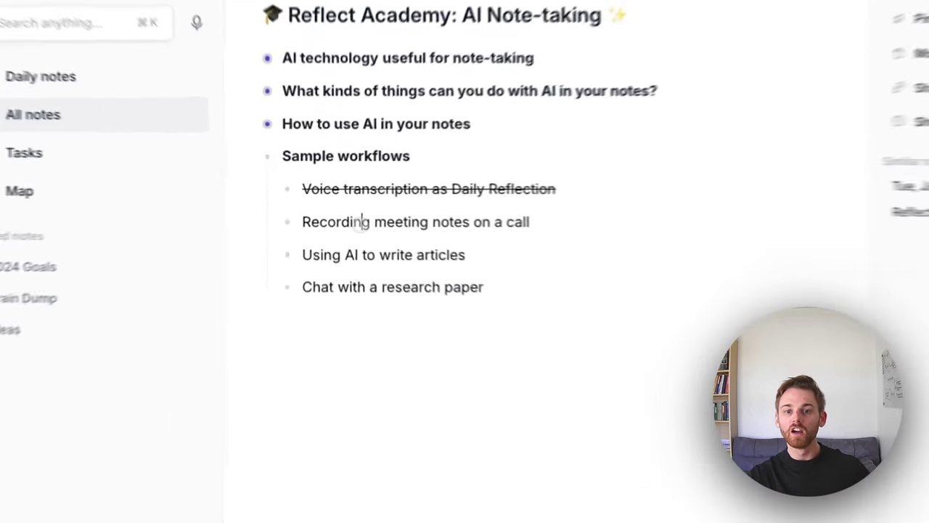
Strike through the line "Recording meeting notes on a call" under Sample workflows
{"action": "triple_click", "coordinate": [344, 210]}
{"action": "key", "text": "super+shift+s"}
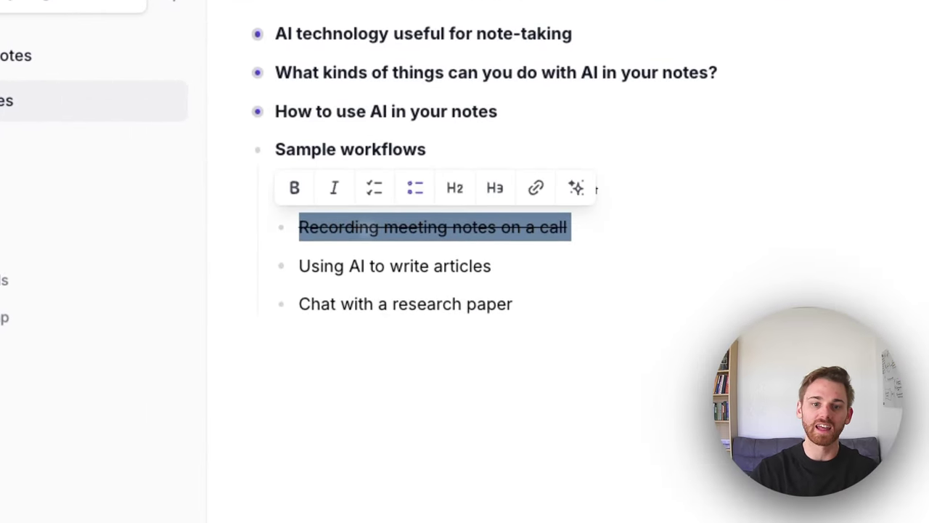
{"action": "left_click", "coordinate": [525, 294]}
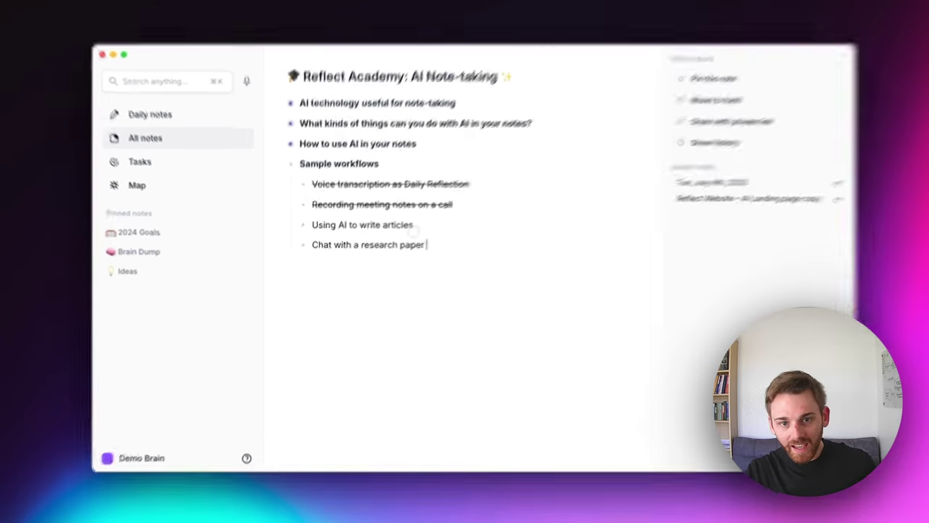
Search the AI prompts for "out" on the line "Using AI to write articles", look over the outline prompts, and dismiss the list
{"action": "triple_click", "coordinate": [410, 227]}
{"action": "key", "text": "super+j"}
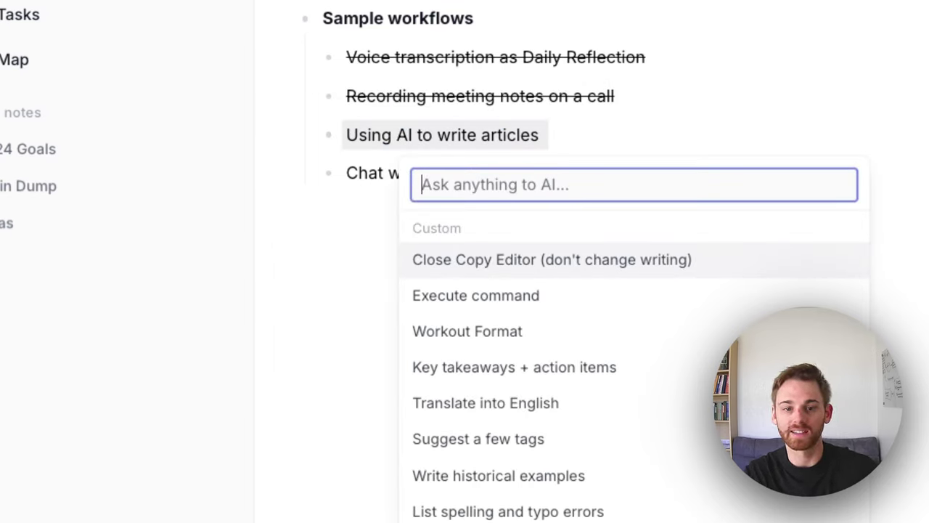
{"action": "type", "text": "out"}
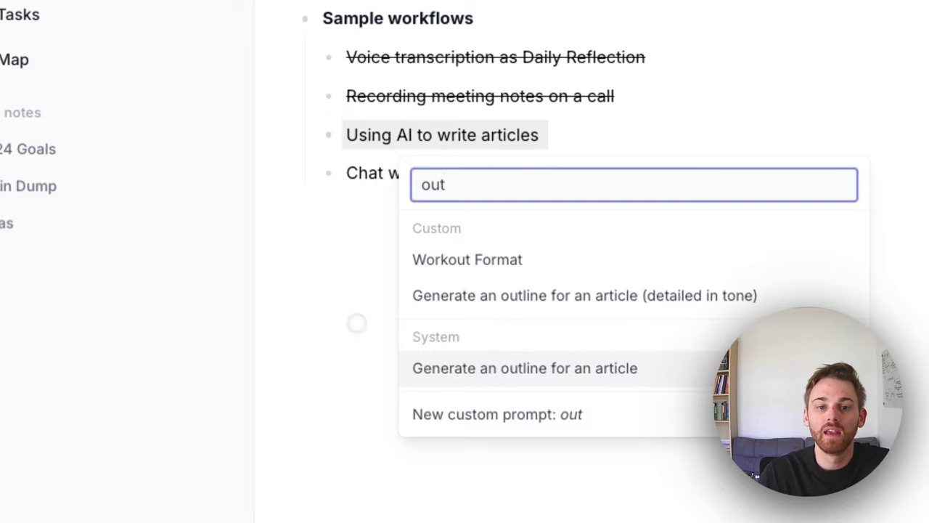
{"action": "key", "text": "Escape"}
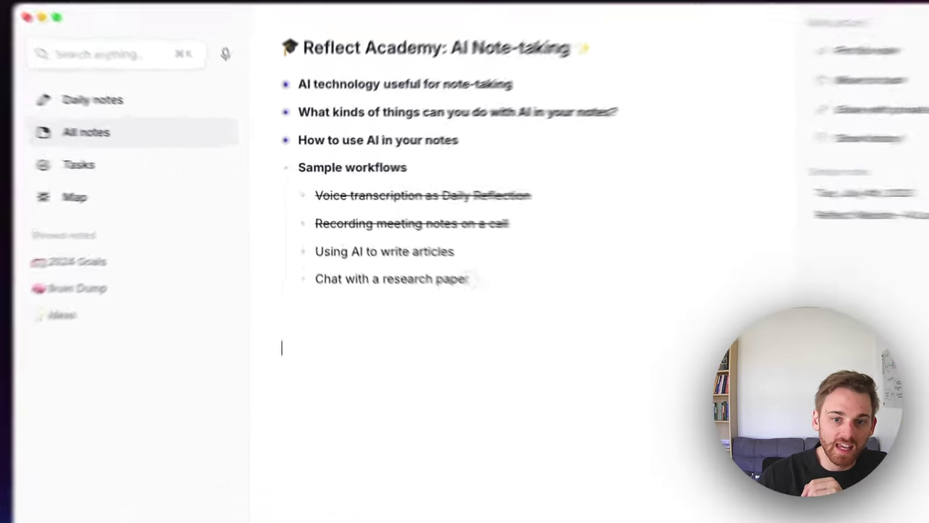
Search the AI prompts for "blog" with all four sample workflow lines selected, and dismiss the list without running a prompt
{"action": "left_click_drag", "start_coordinate": [419, 249], "coordinate": [325, 202]}
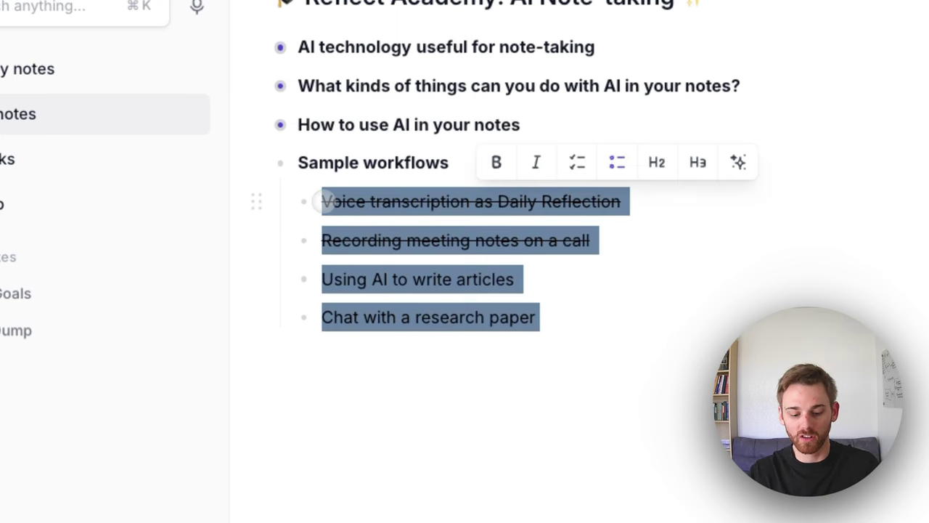
{"action": "key", "text": "super+j"}
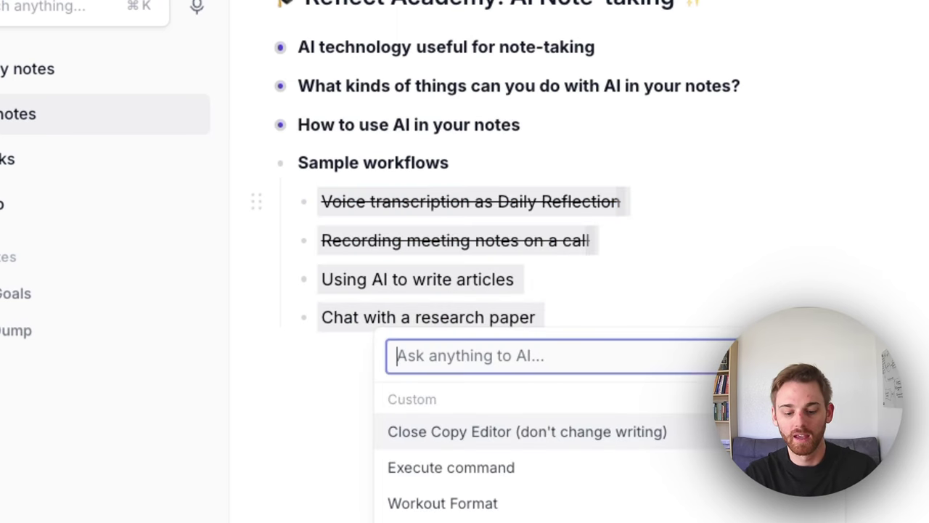
{"action": "type", "text": "blog"}
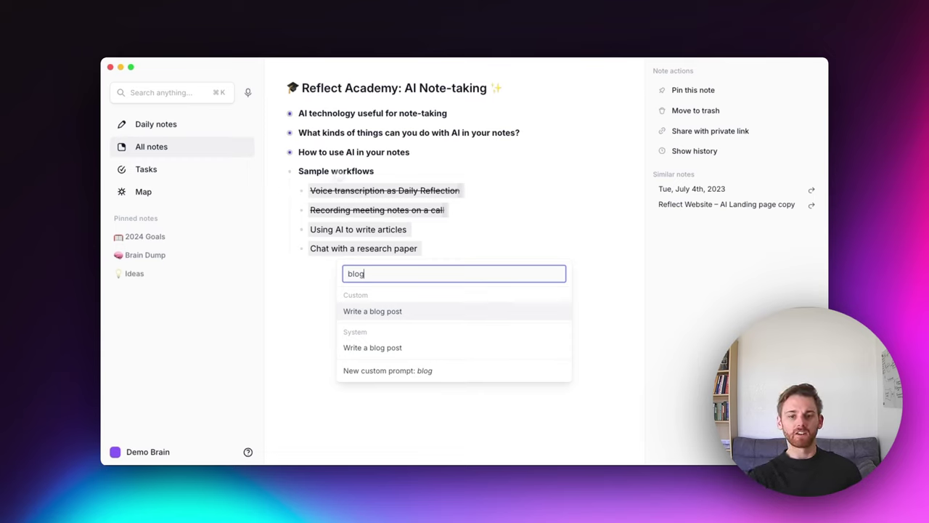
{"action": "key", "text": "Escape"}
{"action": "left_click", "coordinate": [461, 232]}
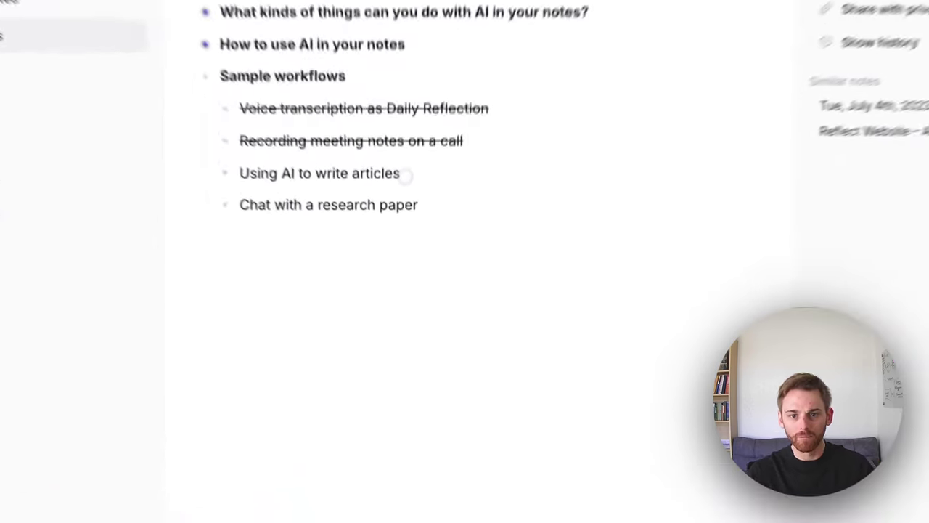
Look up counterargument prompts by searching "count" in the AI prompts for "Using AI to write articles", and dismiss the list
{"action": "triple_click", "coordinate": [410, 229]}
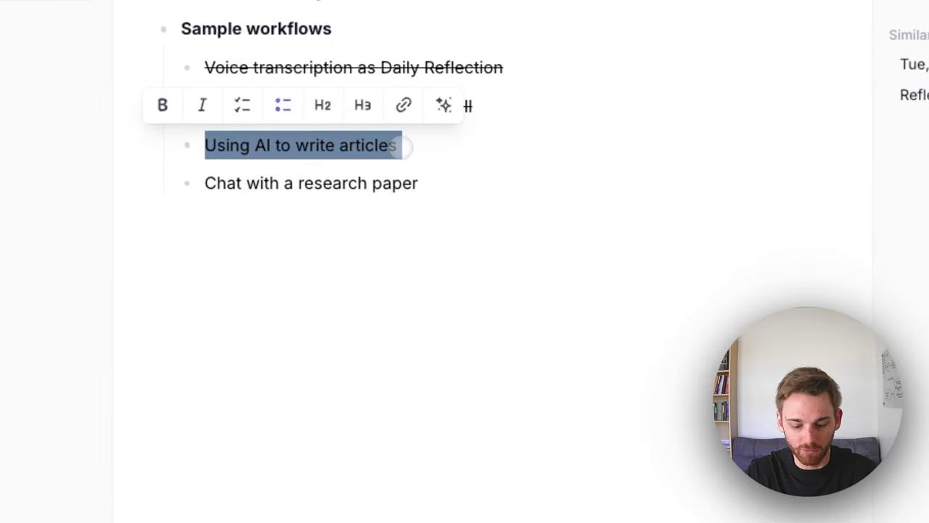
{"action": "key", "text": "super+j"}
{"action": "type", "text": "count"}
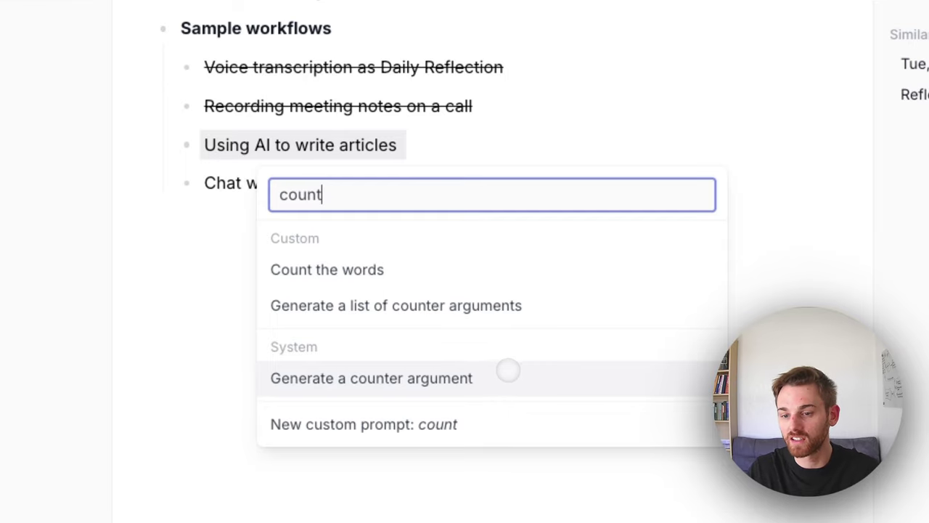
{"action": "left_click", "coordinate": [485, 154]}
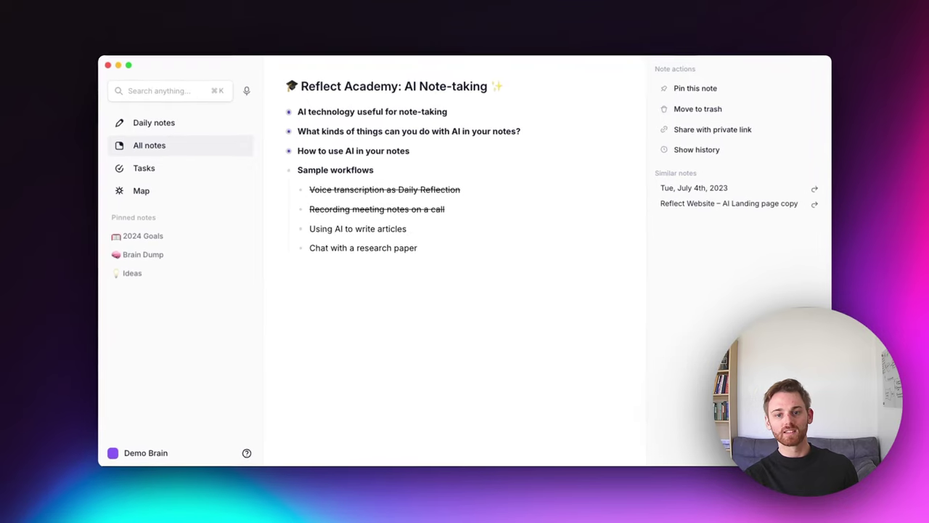
Strike through the line "Using AI to write articles" under Sample workflows
{"action": "key", "text": "shift+Home"}
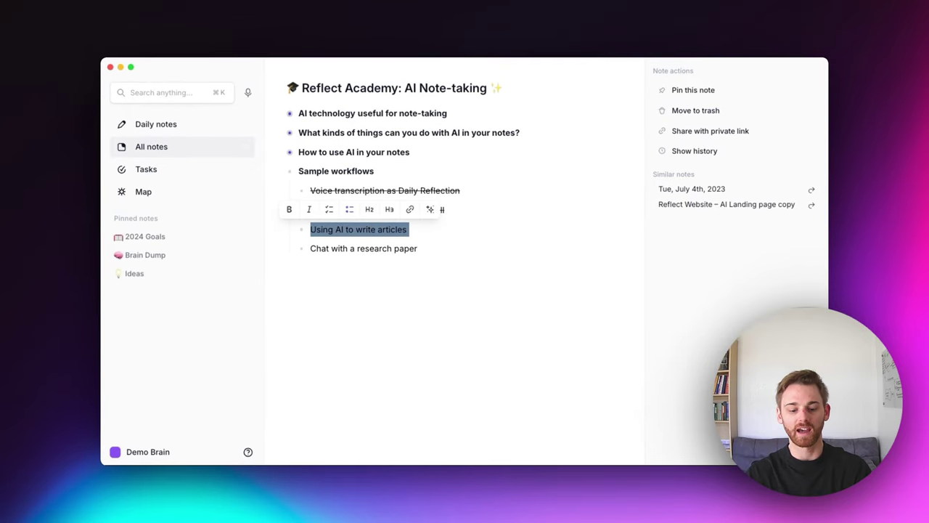
{"action": "key", "text": "super+shift+x"}
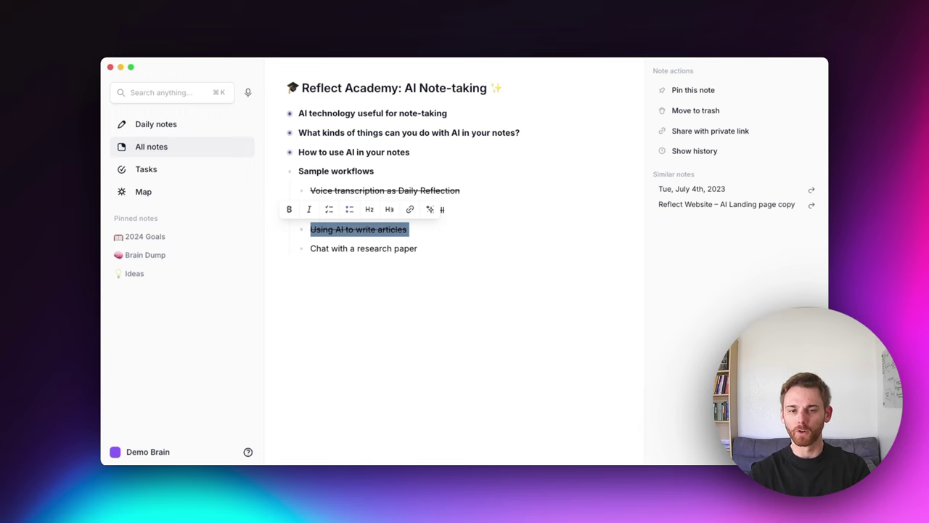
{"action": "key", "text": "Right"}
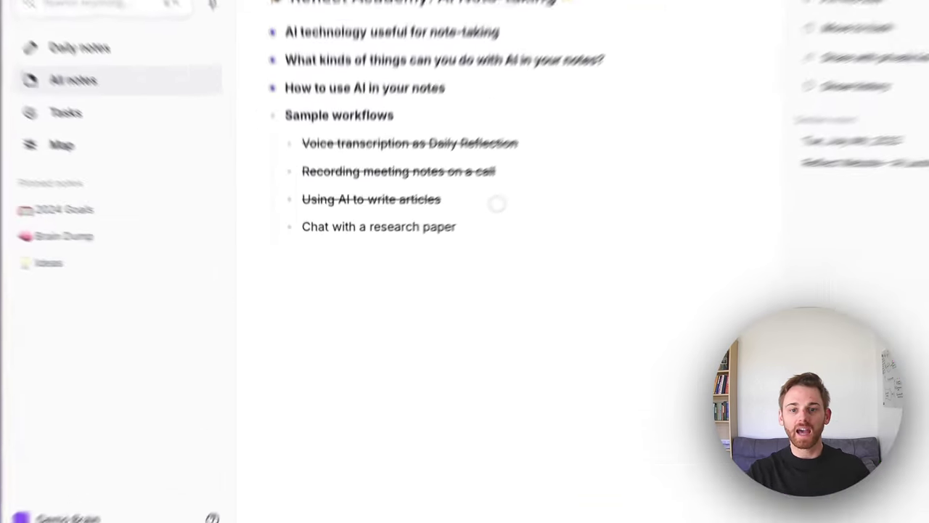
Look up copy editor prompts for "Using AI to write articles" by searching "ac" and "copy" in the AI prompts, and dismiss the list
{"action": "triple_click", "coordinate": [436, 231]}
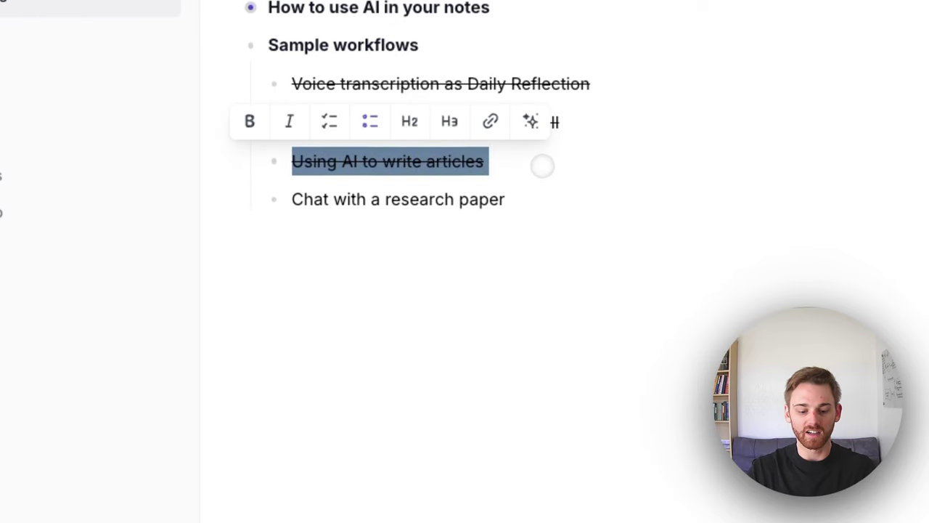
{"action": "key", "text": "super+j"}
{"action": "type", "text": "ac"}
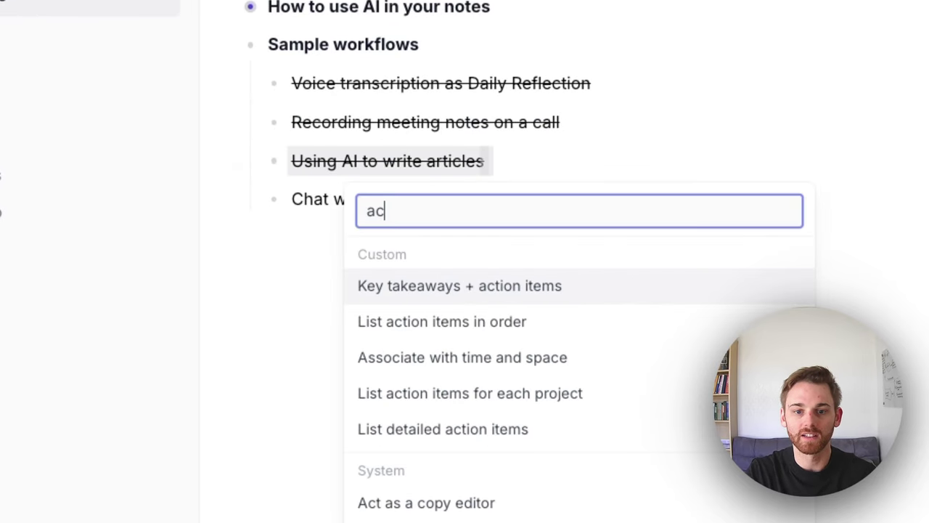
{"action": "key", "text": "BackSpace"}
{"action": "key", "text": "BackSpace"}
{"action": "type", "text": "copy"}
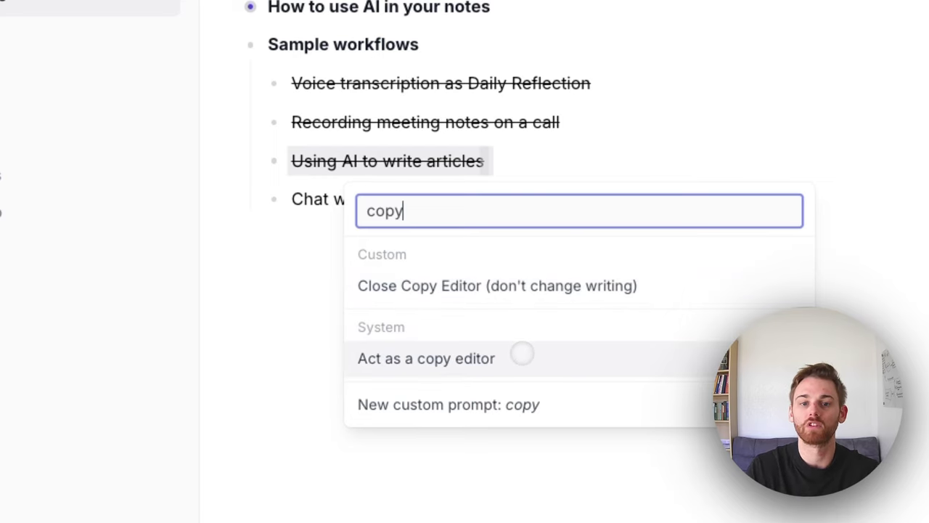
{"action": "left_click", "coordinate": [307, 347]}
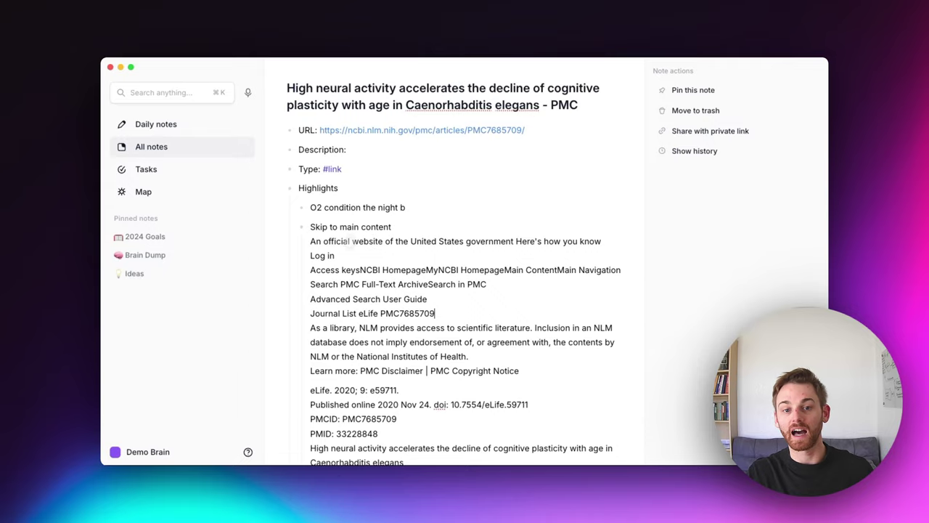
Look through the saved research paper text in the "High neural activity" note and return to its beginning
{"action": "scroll", "coordinate": [343, 261], "scroll_direction": "down", "scroll_amount": 3}
{"action": "scroll", "coordinate": [344, 267], "scroll_direction": "down", "scroll_amount": 15}
{"action": "scroll", "coordinate": [346, 261], "scroll_direction": "up", "scroll_amount": 15}
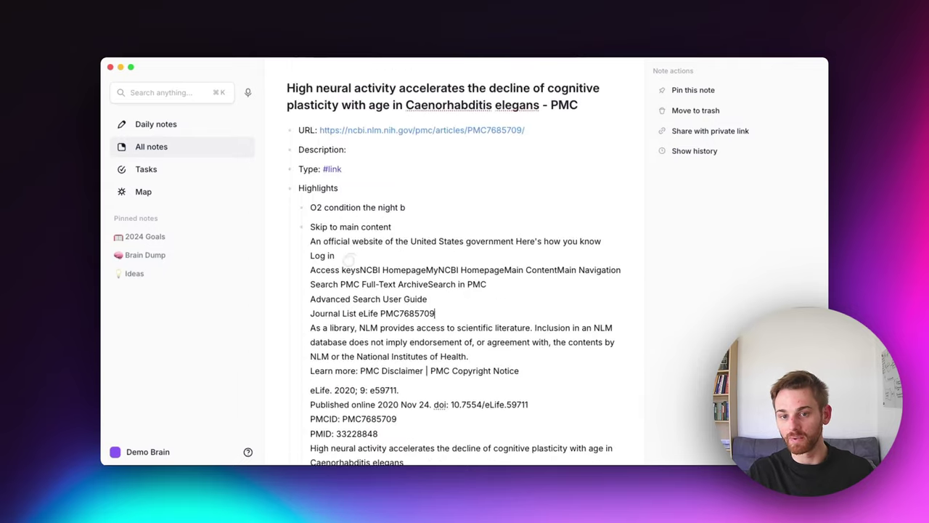
{"action": "scroll", "coordinate": [349, 255], "scroll_direction": "down", "scroll_amount": 8}
{"action": "scroll", "coordinate": [349, 254], "scroll_direction": "down", "scroll_amount": 20}
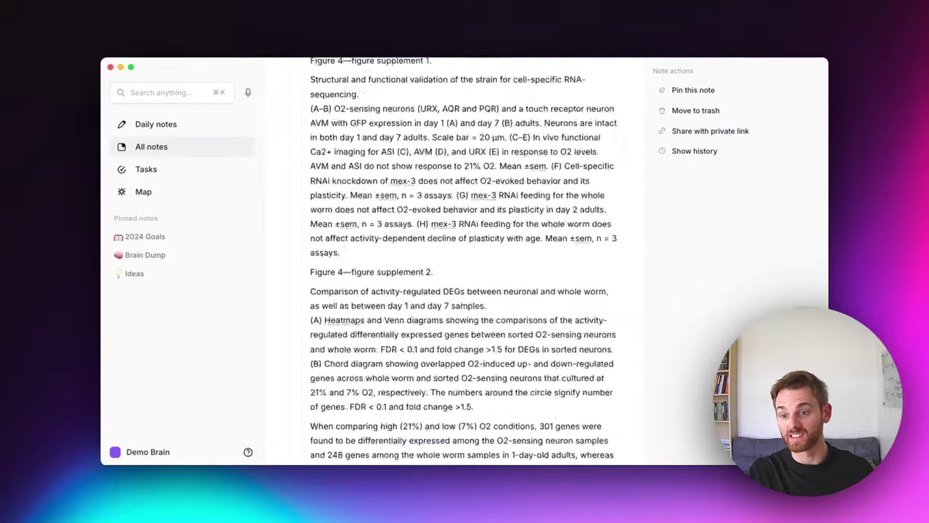
{"action": "scroll", "coordinate": [356, 256], "scroll_direction": "up", "scroll_amount": 20}
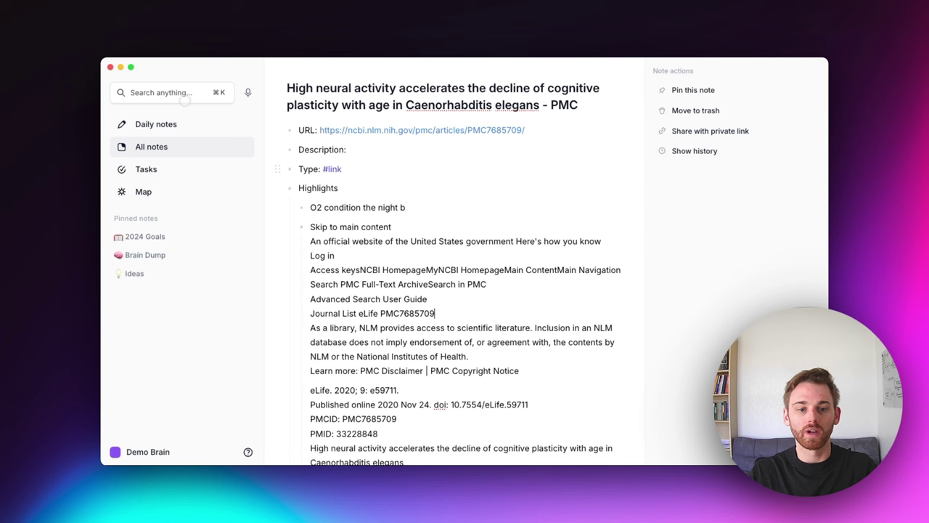
Open the note search and filter the notes by the tag #link
{"action": "left_click", "coordinate": [185, 98]}
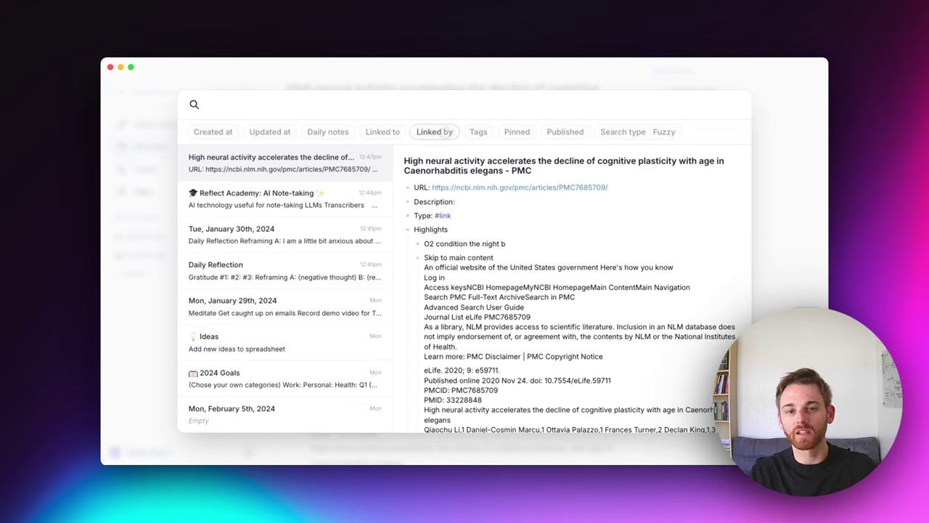
{"action": "left_click", "coordinate": [463, 132]}
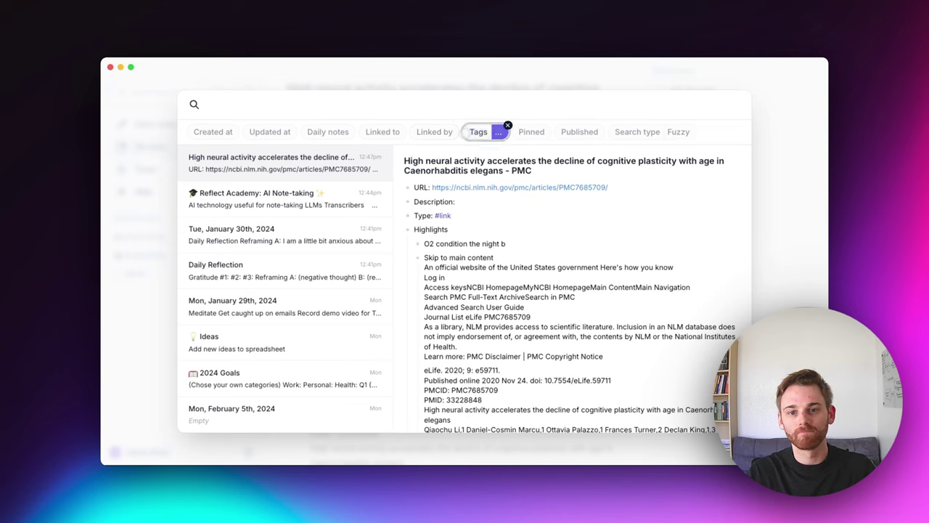
{"action": "type", "text": "link"}
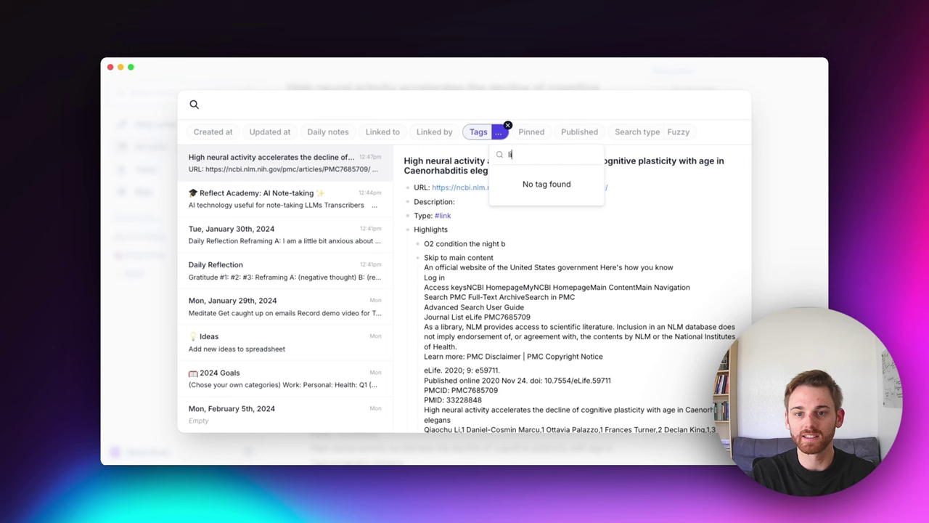
{"action": "key", "text": "Return"}
Preview the notes tagged #link in the search results and return to the "High neural activity" research paper
{"action": "key", "text": "Down"}
{"action": "key", "text": "Down"}
{"action": "key", "text": "Down"}
{"action": "key", "text": "Down"}
{"action": "key", "text": "Down"}
{"action": "key", "text": "Down"}
{"action": "key", "text": "Down"}
{"action": "key", "text": "Down"}
{"action": "key", "text": "Down"}
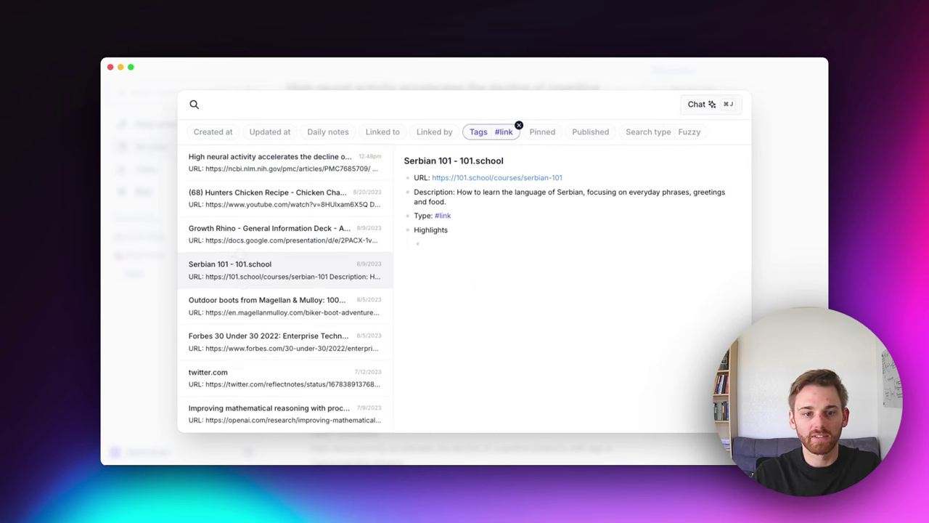
{"action": "key", "text": "Up"}
{"action": "key", "text": "Up"}
{"action": "key", "text": "Up"}
{"action": "key", "text": "Up"}
{"action": "key", "text": "Up"}
{"action": "key", "text": "Up"}
{"action": "key", "text": "Up"}
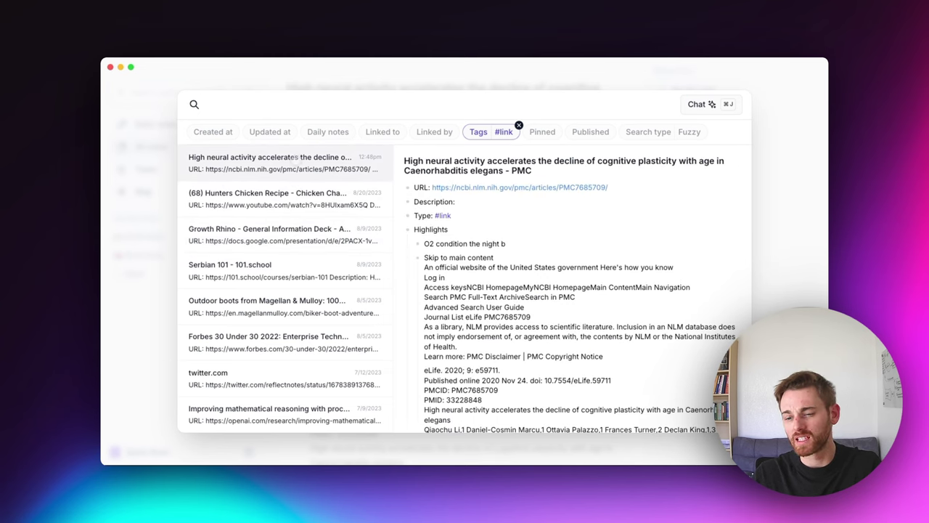
{"action": "key", "text": "Down"}
{"action": "key", "text": "Down"}
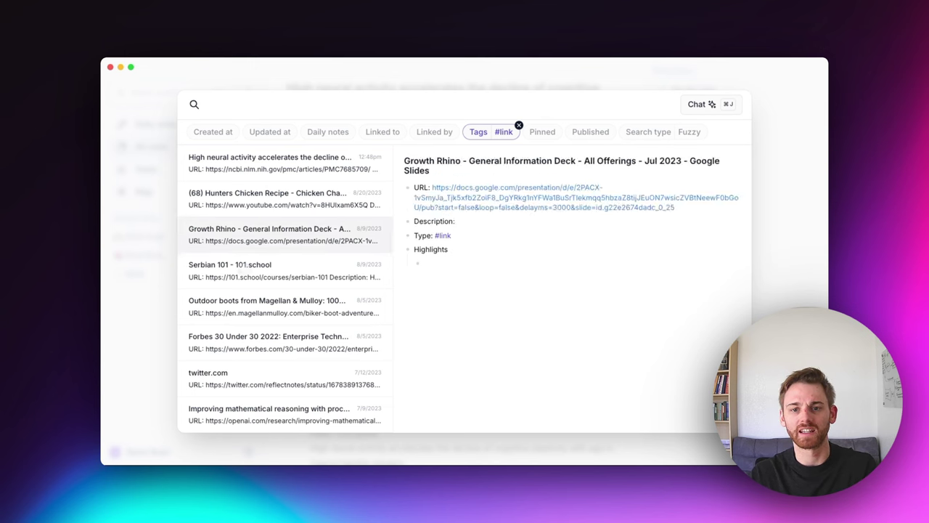
{"action": "key", "text": "Up"}
{"action": "key", "text": "Up"}
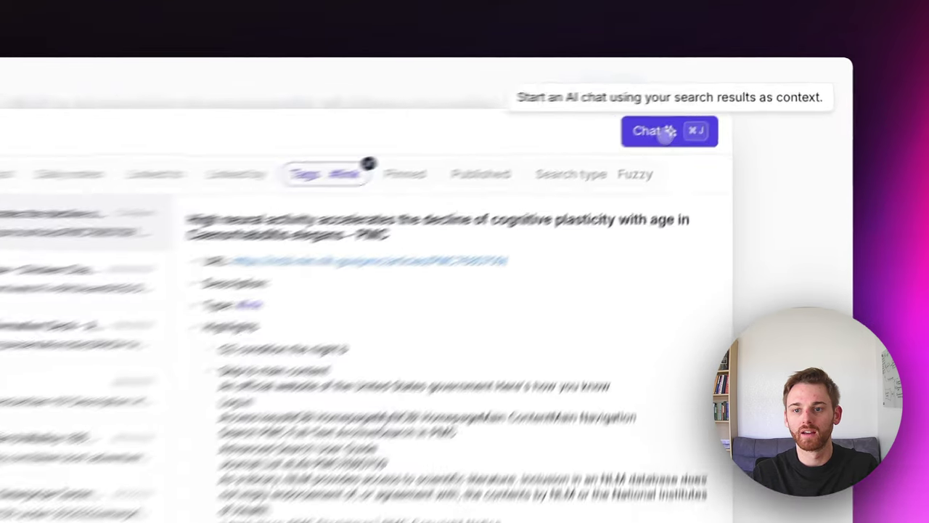
Start an AI chat on the #link search results and ask "Do I have any information saved on cognitive plasticity?"
{"action": "left_click", "coordinate": [711, 105]}
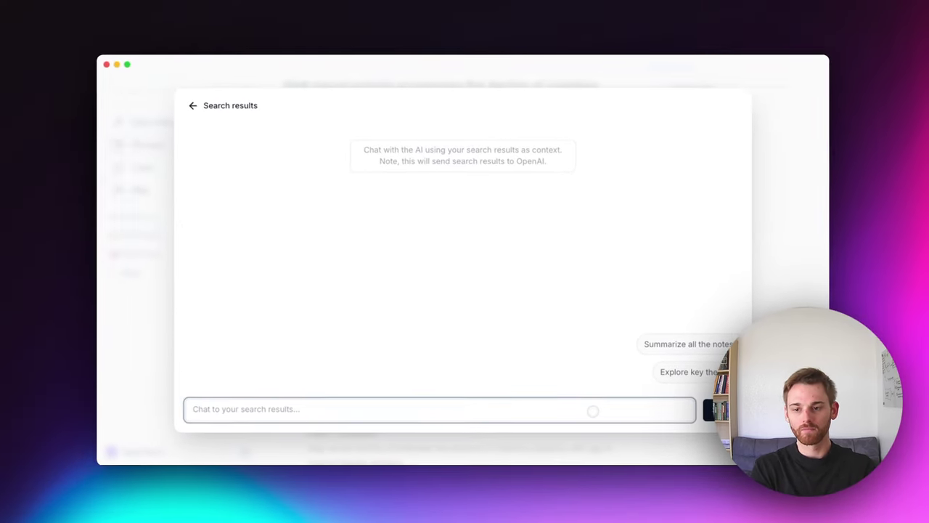
{"action": "type", "text": "Do I have "}
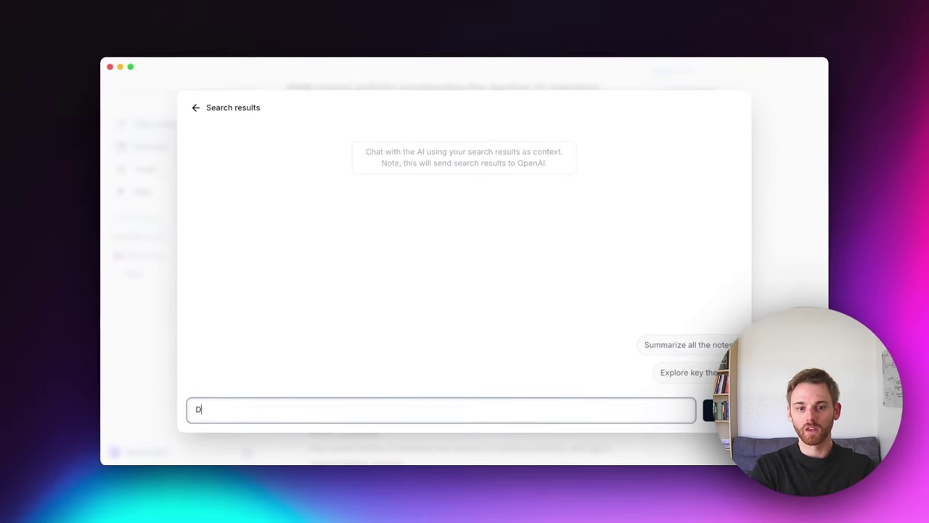
{"action": "type", "text": "any"}
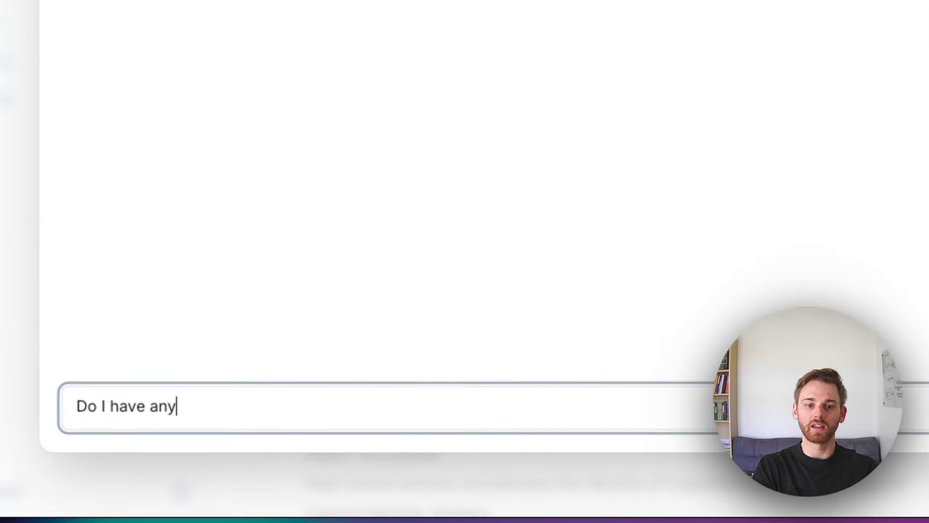
{"action": "type", "text": " information saved o"}
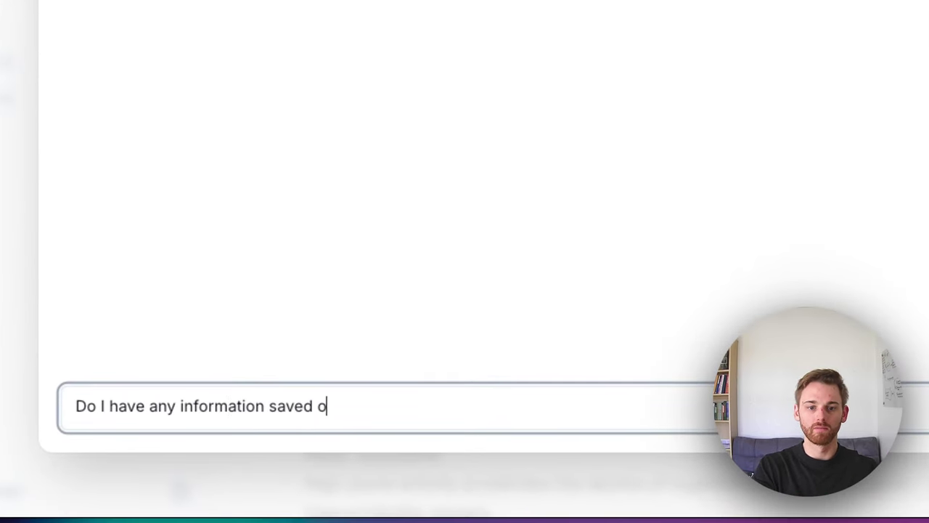
{"action": "type", "text": "n cognitive "}
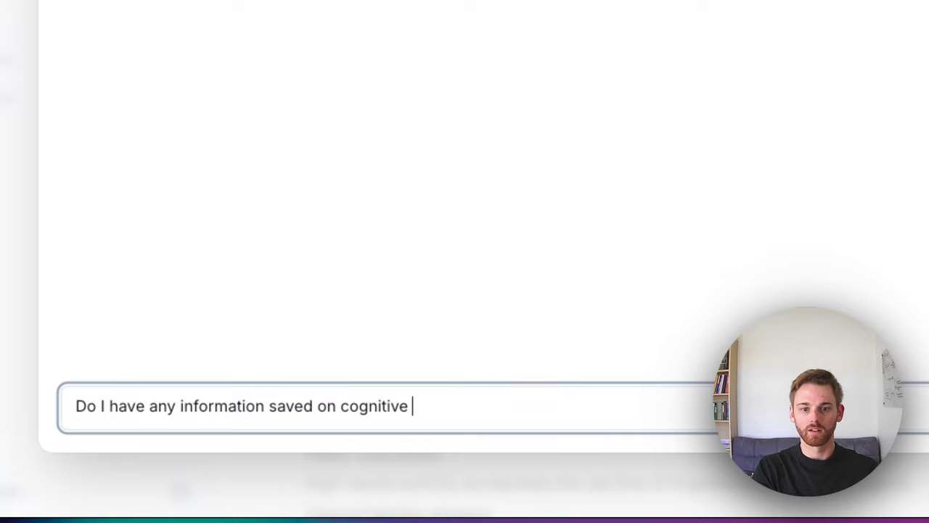
{"action": "type", "text": "plastici"}
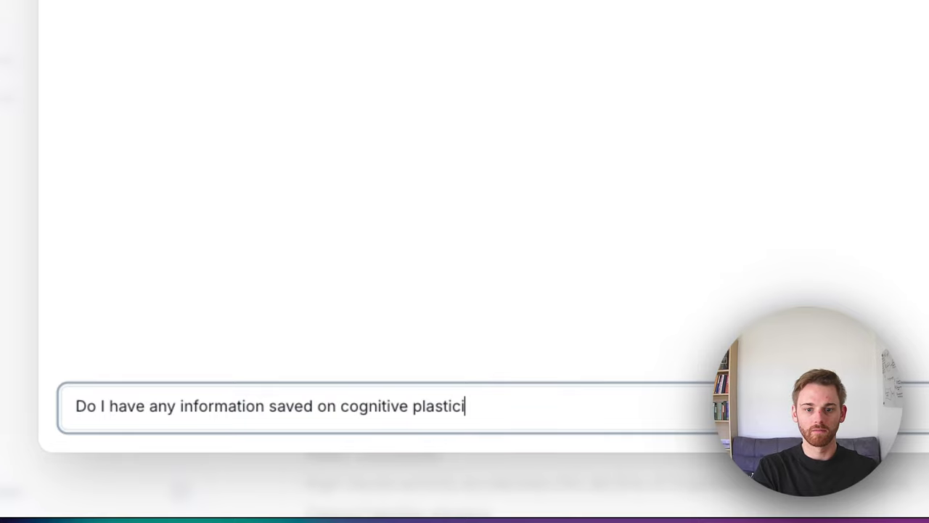
{"action": "type", "text": "ty "}
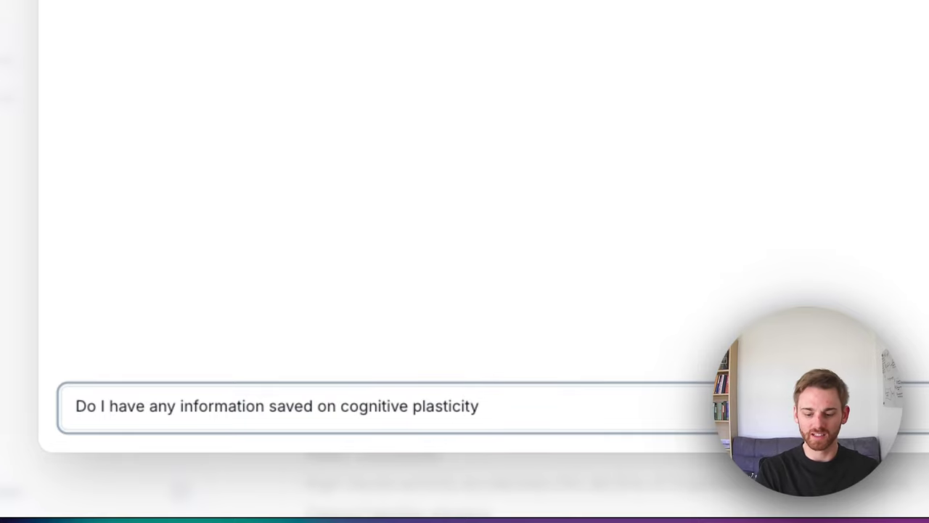
{"action": "type", "text": "?"}
{"action": "key", "text": "Return"}
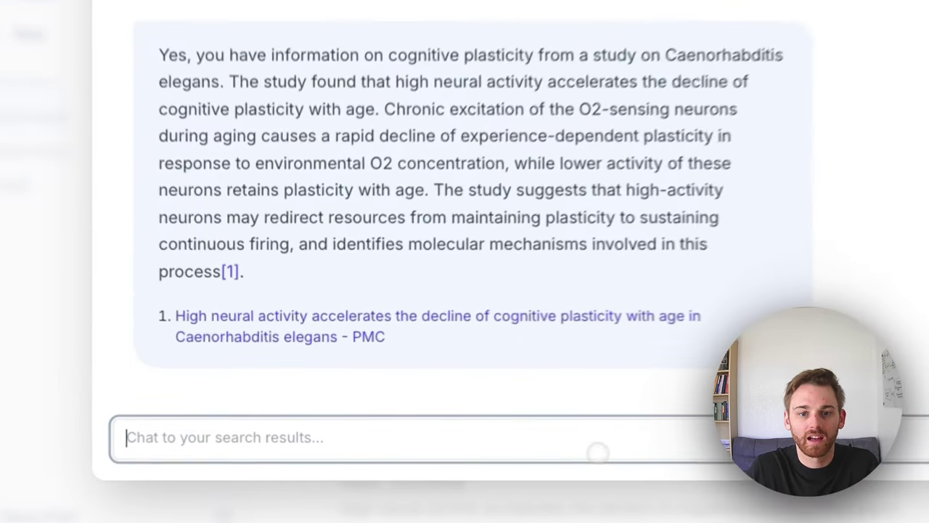
Ask the follow-up question "That's great, what is the impact of age on cognitive plasticity?" in the search results chat
{"action": "type", "text": "That'"}
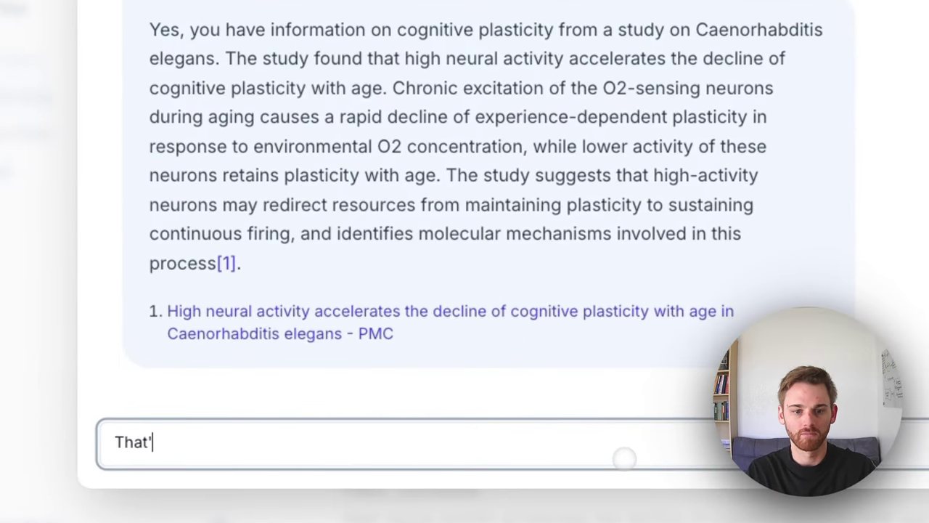
{"action": "type", "text": "s great, what is the e"}
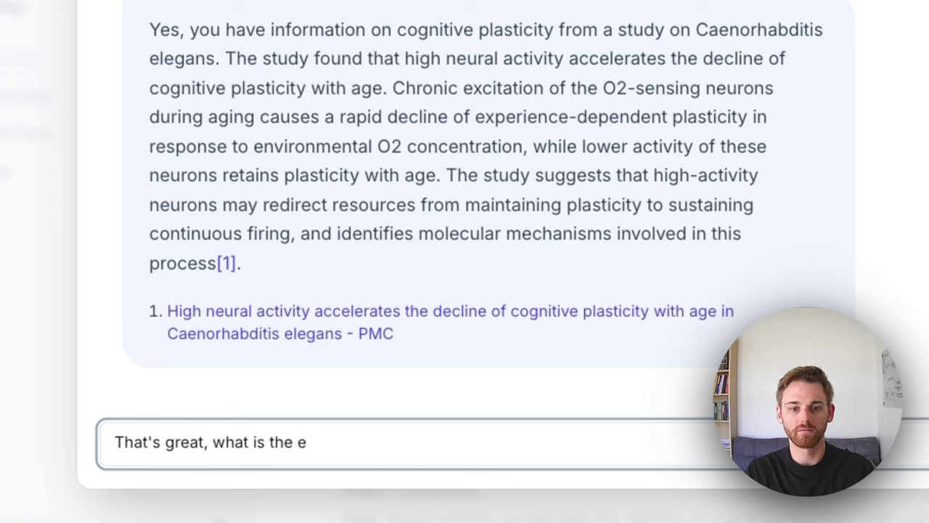
{"action": "key", "text": "BackSpace"}
{"action": "type", "text": "impact o"}
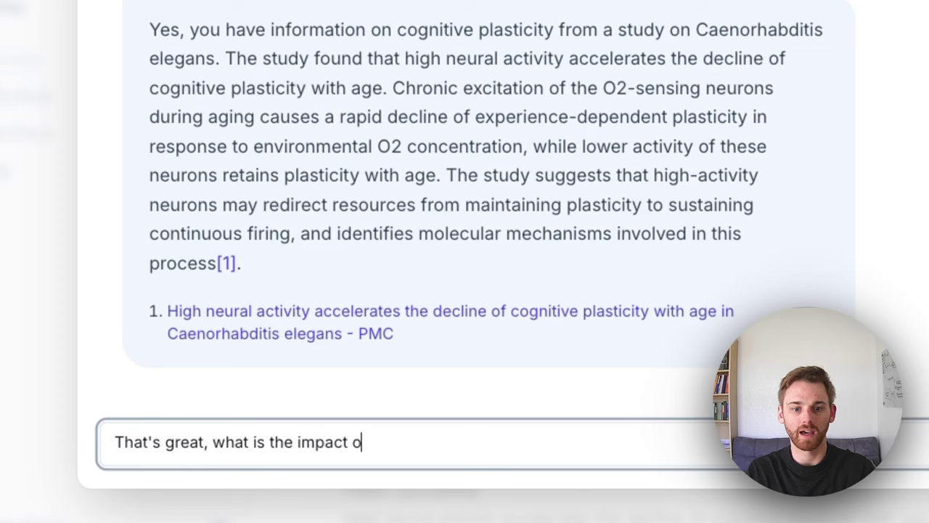
{"action": "type", "text": "f age on cog"}
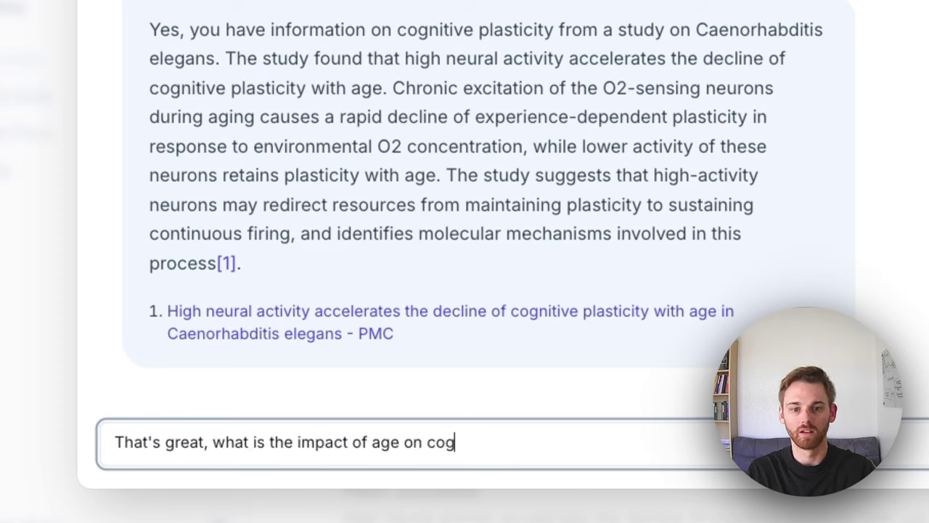
{"action": "type", "text": "nitive pla"}
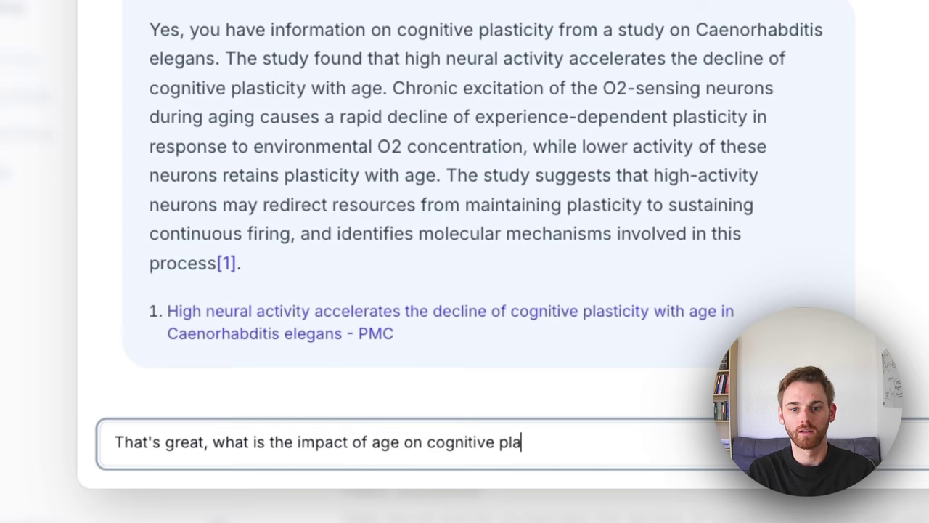
{"action": "type", "text": "sticity?"}
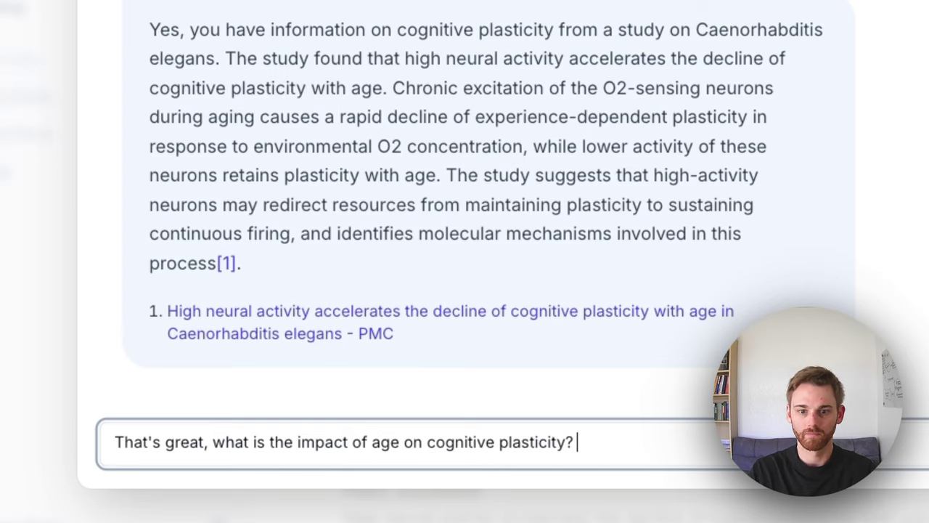
{"action": "key", "text": "Return"}
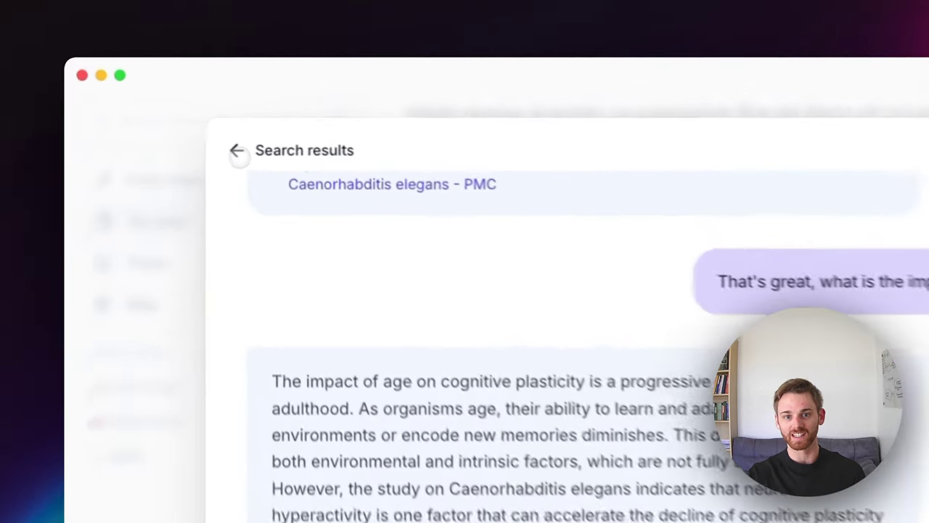
Leave the chat for the note search, view the available search types, and close the search
{"action": "key", "text": "super+k"}
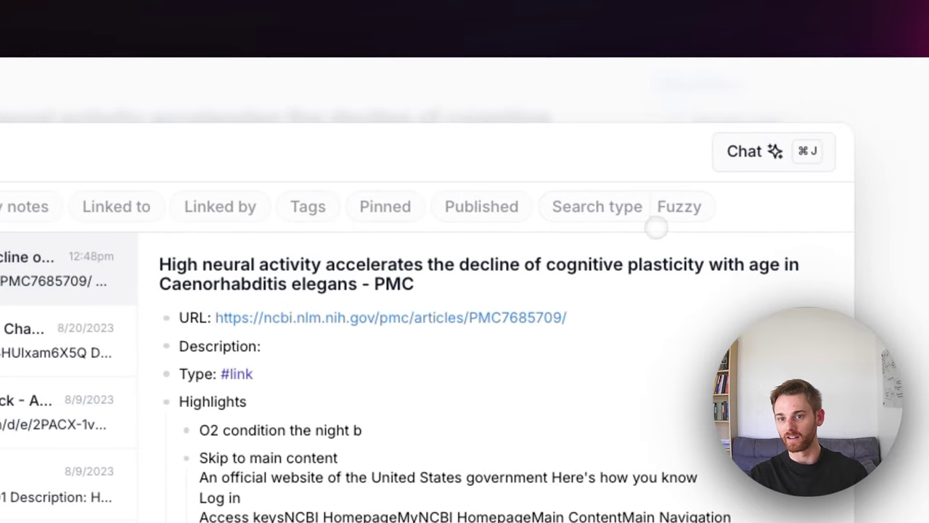
{"action": "left_click", "coordinate": [658, 218]}
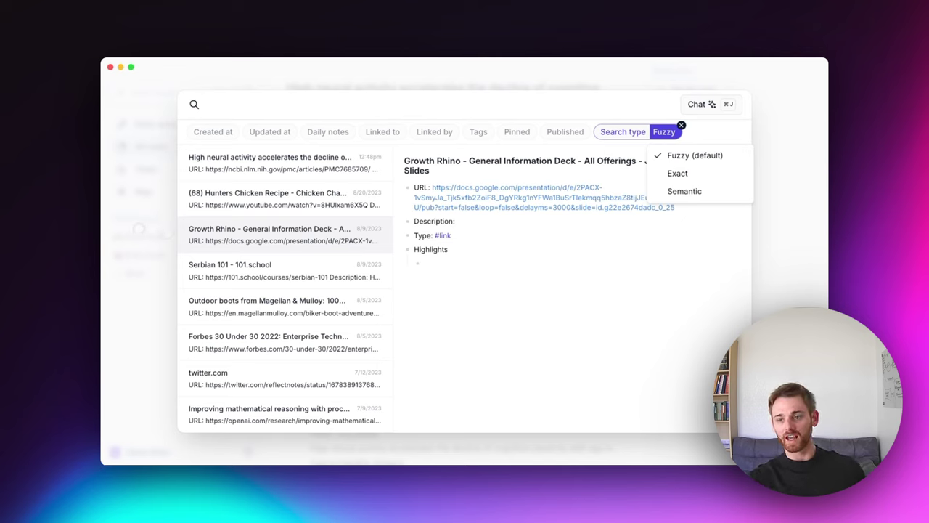
{"action": "key", "text": "Escape"}
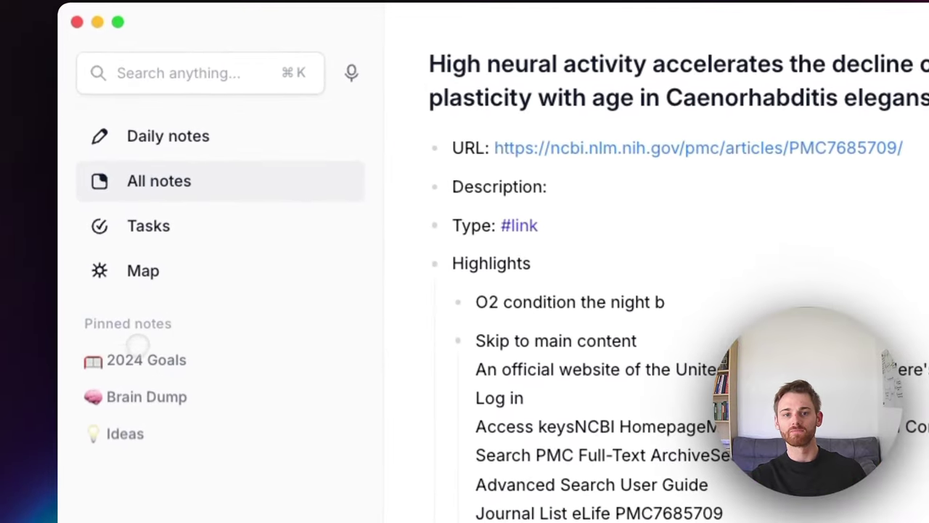
Open the "Reflect Academy: AI Note-taking" note from the list of all notes
{"action": "left_click", "coordinate": [251, 191]}
{"action": "key", "text": "Down"}
{"action": "key", "text": "Return"}
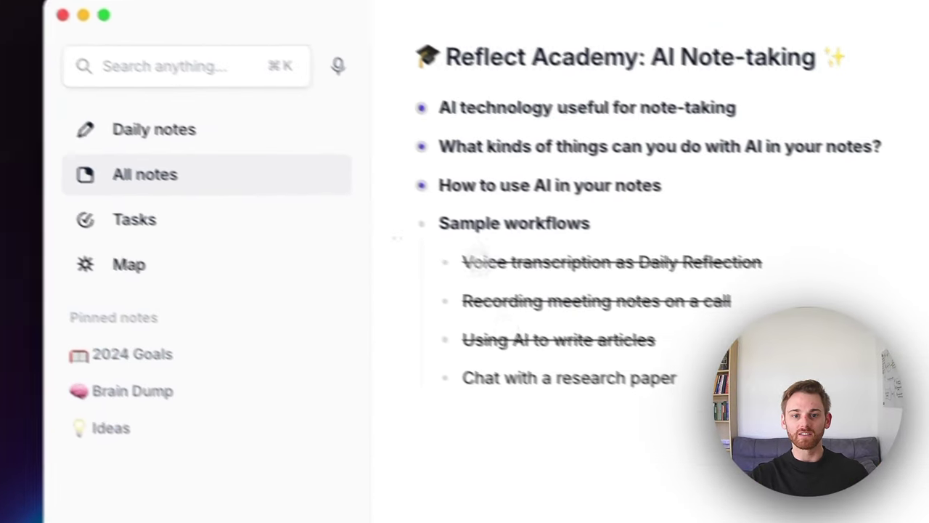
Strike through "Chat with a research paper" and collapse the "Sample workflows" bullet
{"action": "triple_click", "coordinate": [512, 378]}
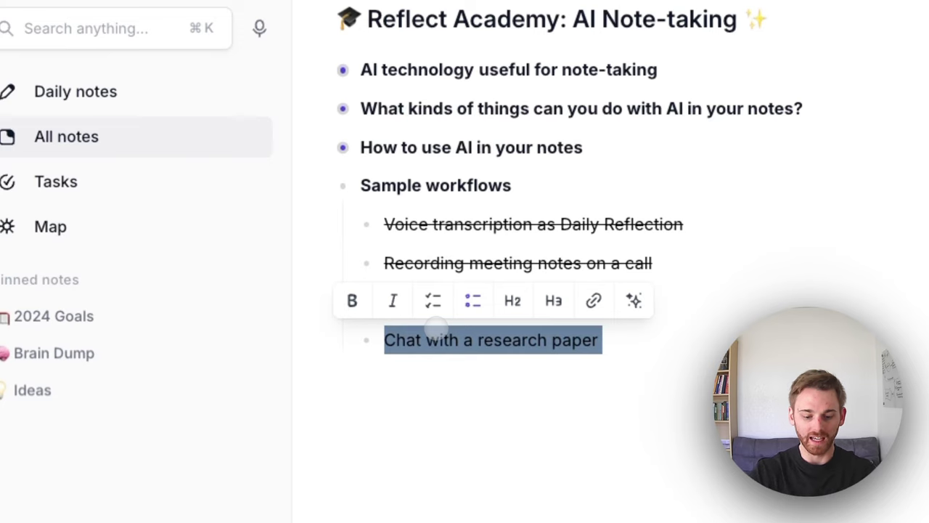
{"action": "key", "text": "super+shift+x"}
{"action": "left_click", "coordinate": [350, 191]}
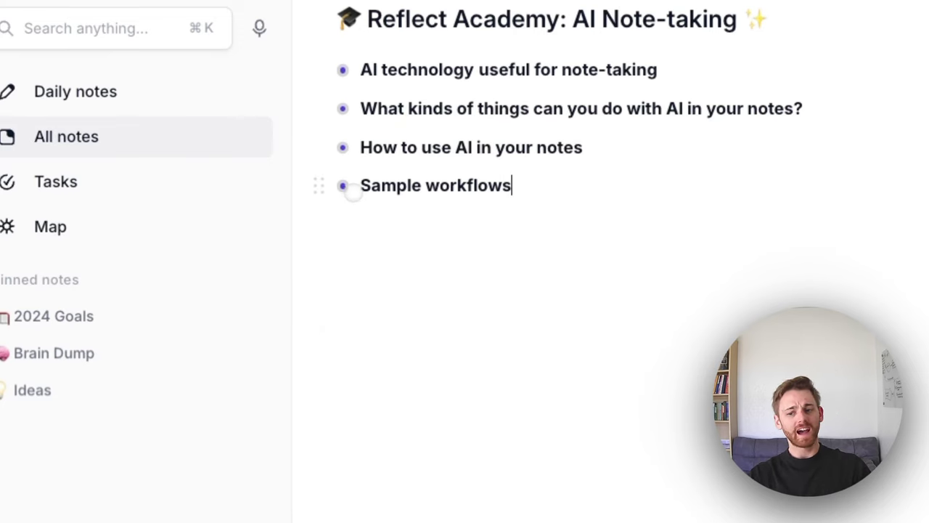